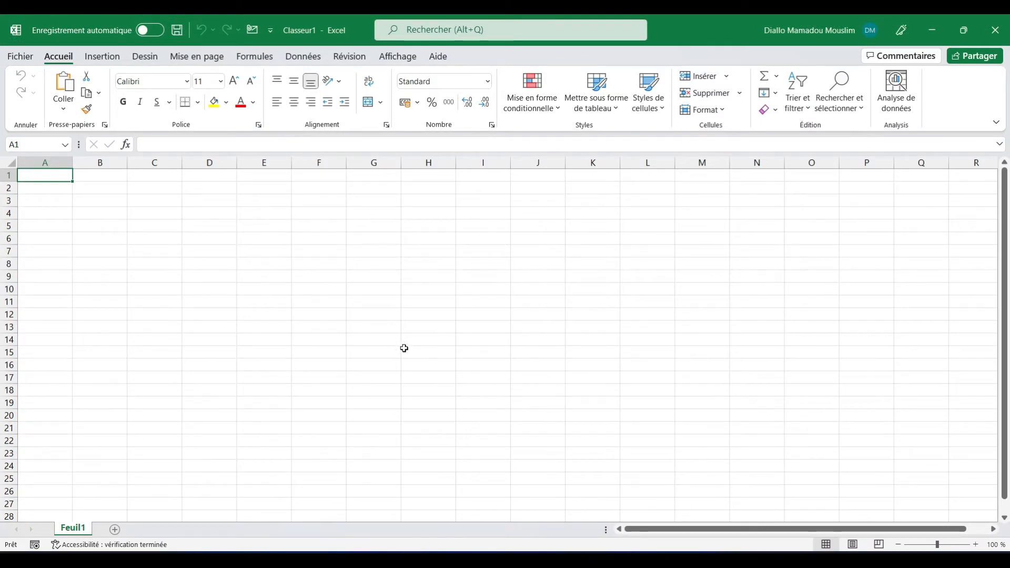
# Enter the column header "Nom" in cell E5.
pyautogui.click(203, 227)
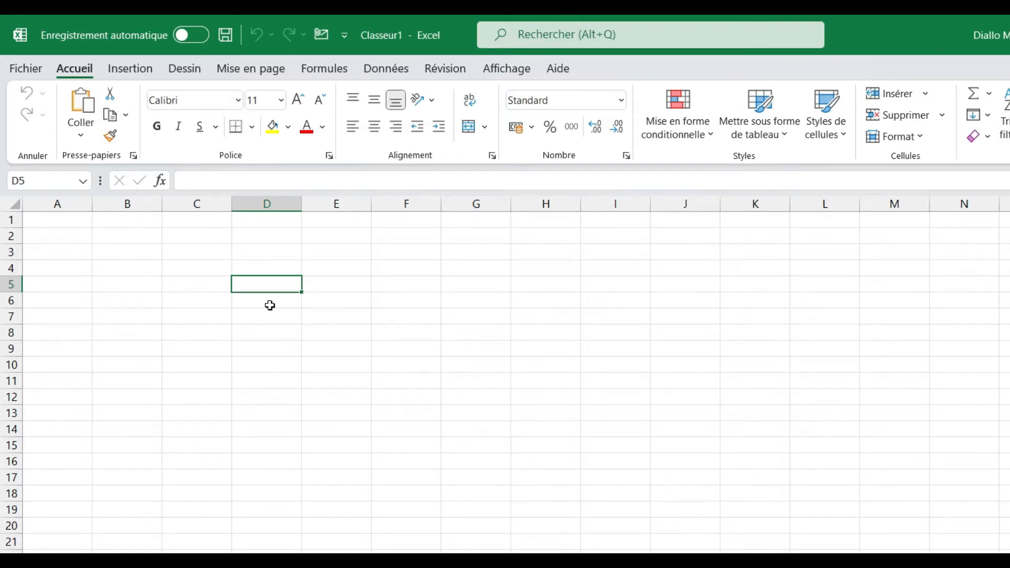
pyautogui.click(329, 287)
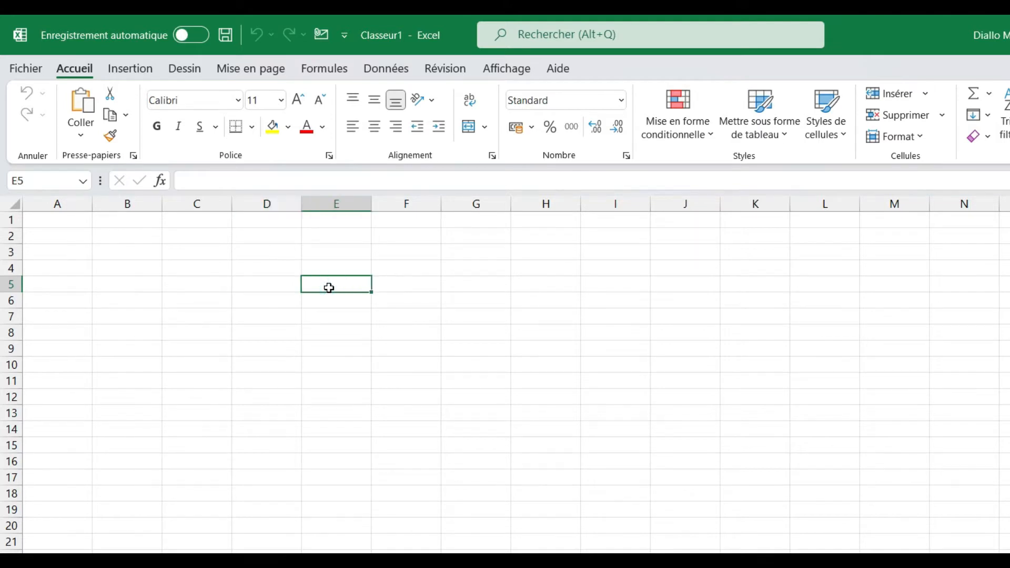
pyautogui.write('M')
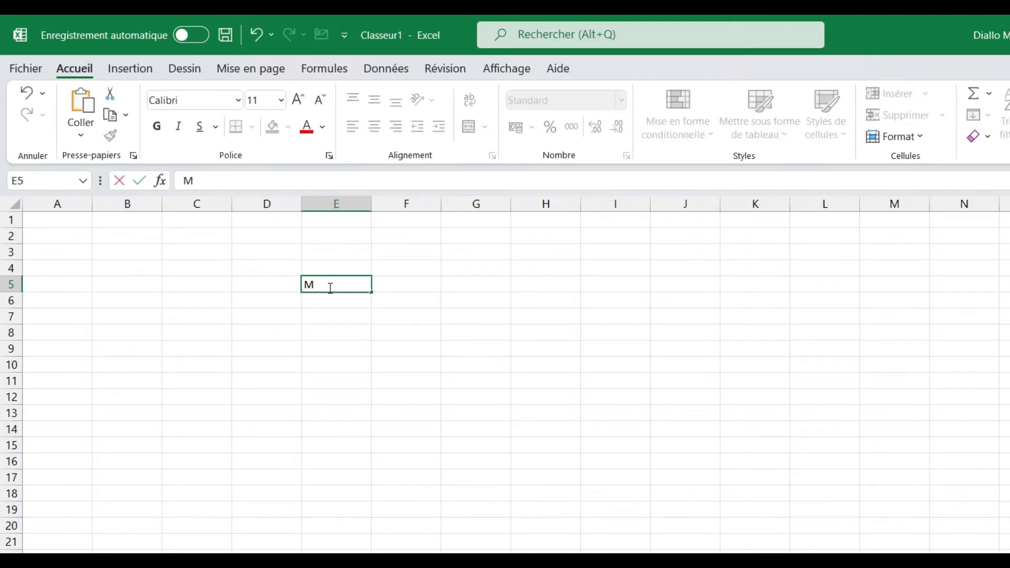
pyautogui.press('BackSpace')
pyautogui.write('NOm')
pyautogui.press('BackSpace')
pyautogui.press('BackSpace')
pyautogui.write('on')
pyautogui.press('BackSpace')
pyautogui.write('m')
pyautogui.press('Tab')
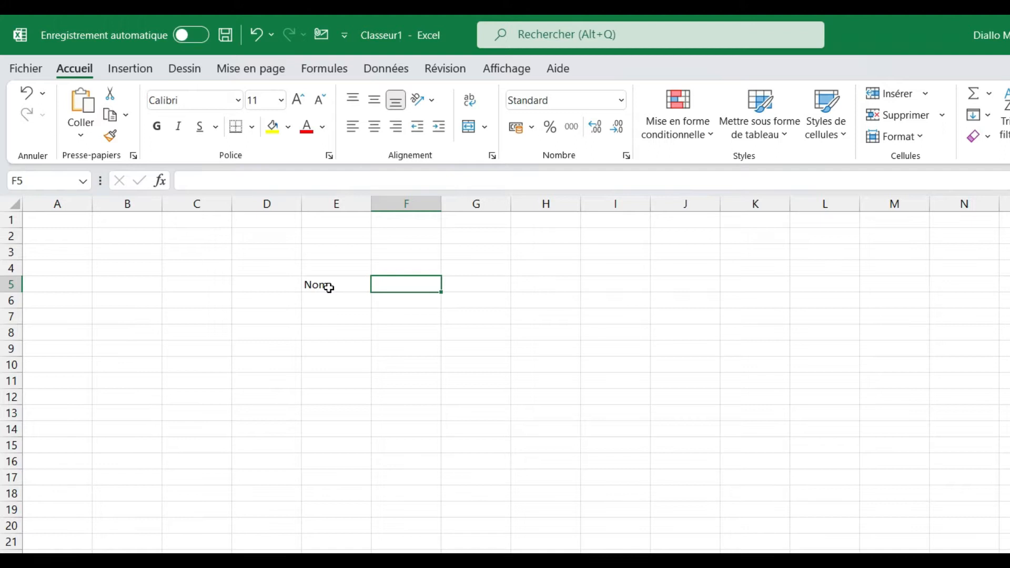
# Enter the headers "Prénom", "Age" and "Fonction" in cells F5, G5 and H5.
pyautogui.write('Prénom')
pyautogui.press('Tab')
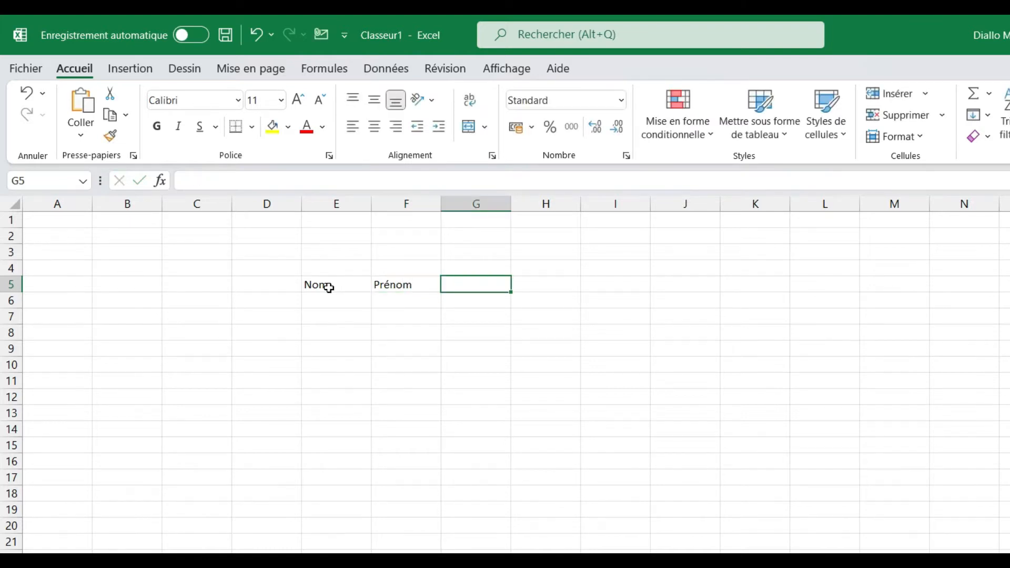
pyautogui.write('Age')
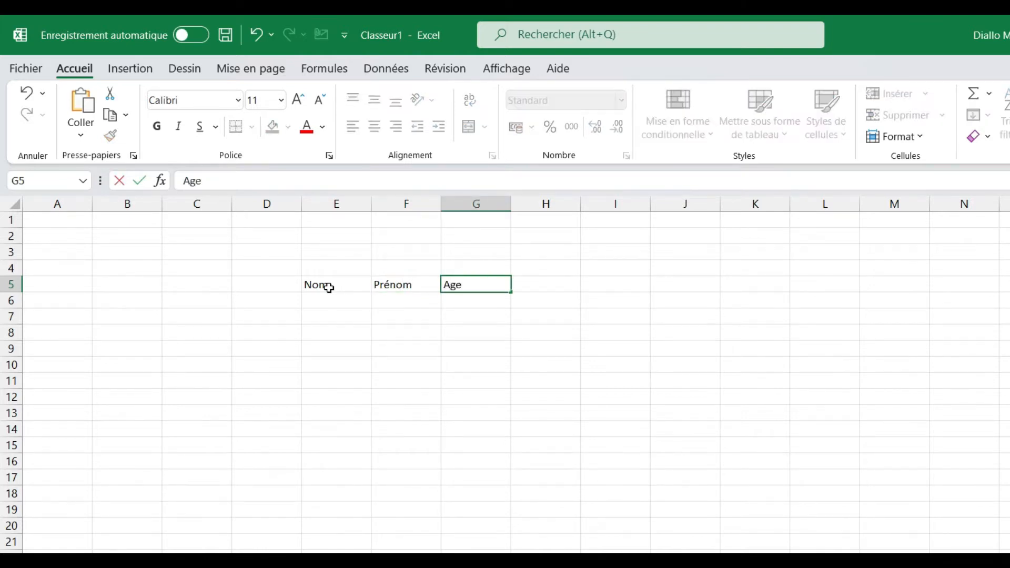
pyautogui.press('Tab')
pyautogui.write('Fonction')
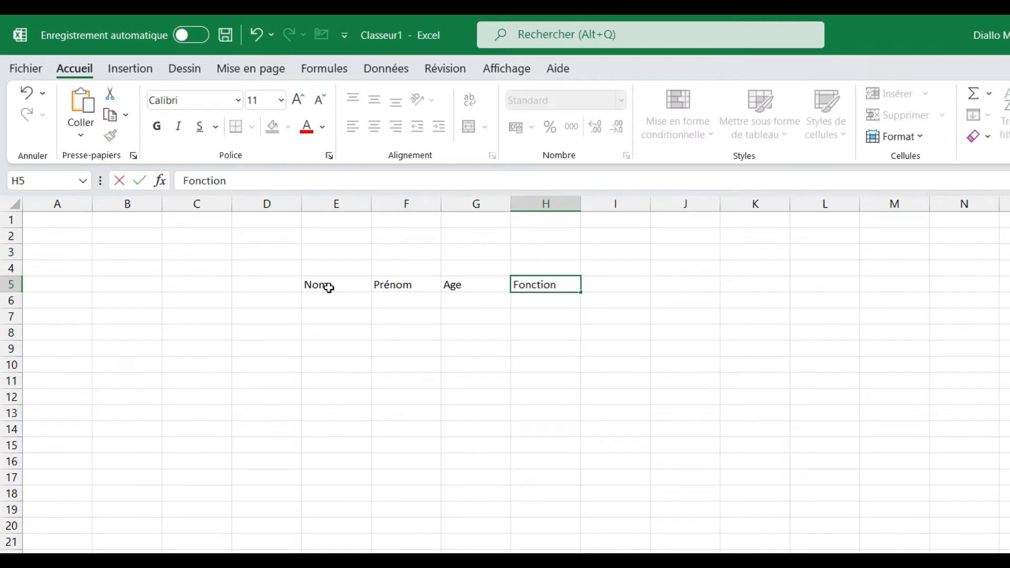
pyautogui.click(506, 351)
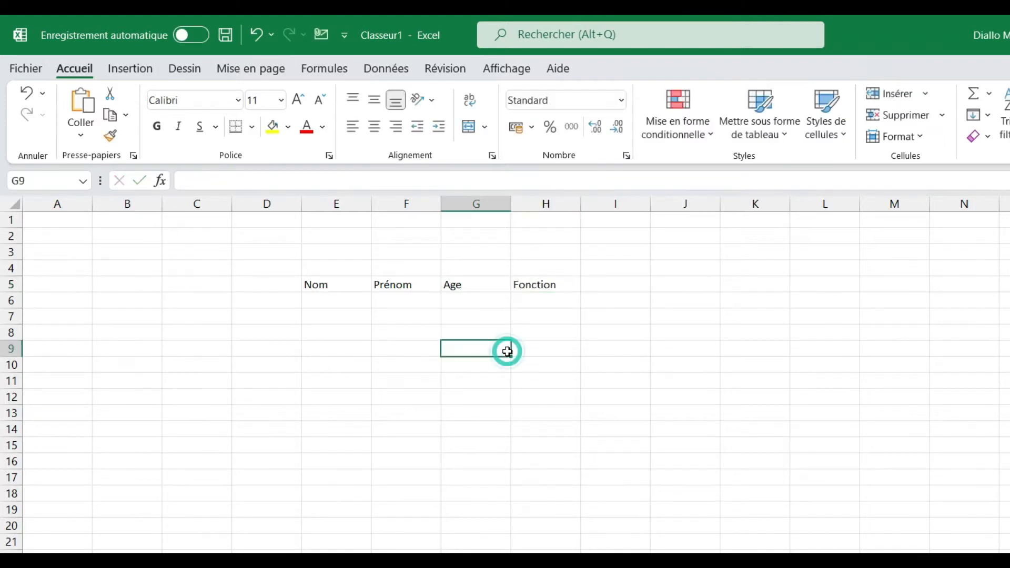
pyautogui.click(328, 287)
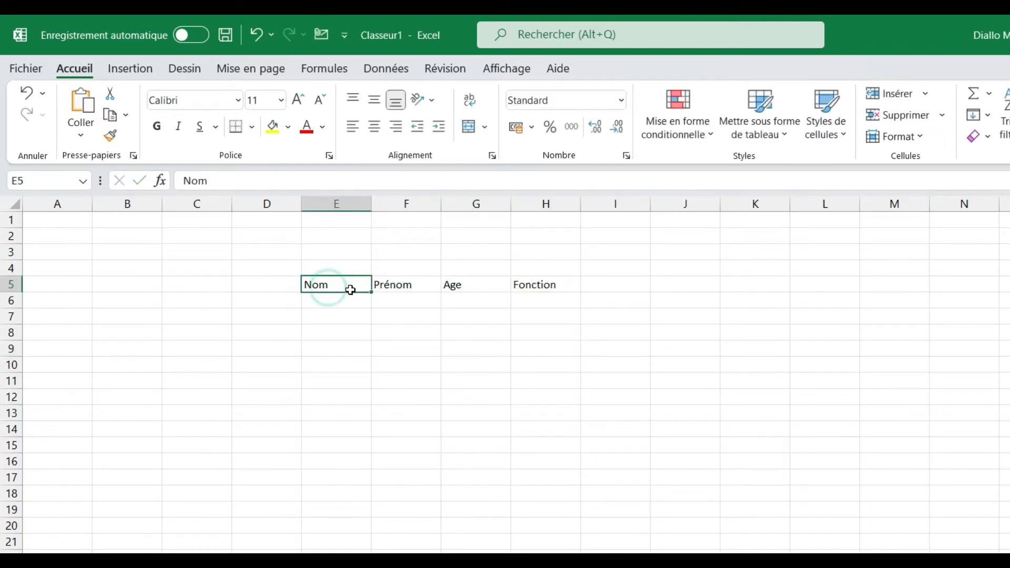
pyautogui.click(545, 286)
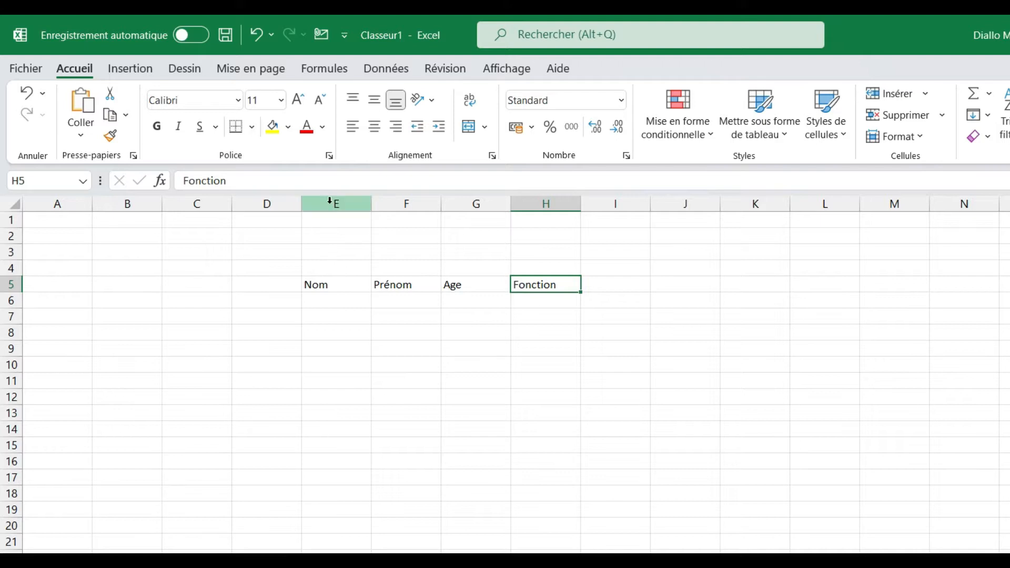
pyautogui.click(331, 203)
pyautogui.click(402, 204)
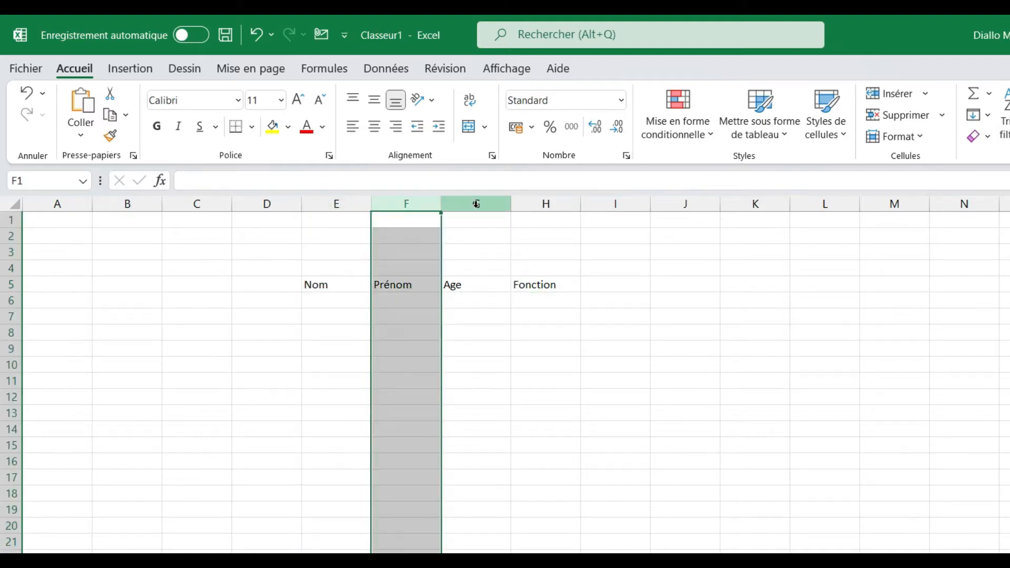
pyautogui.click(475, 204)
pyautogui.click(555, 201)
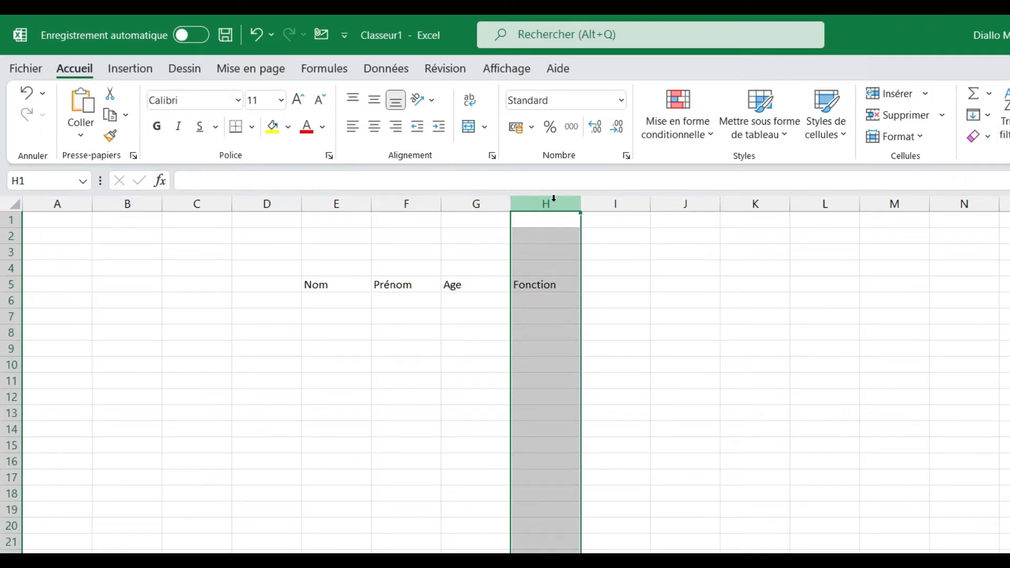
# AutoFit the widths of the Fonction, Age and Prénom columns to their contents.
pyautogui.doubleClick(580, 204)
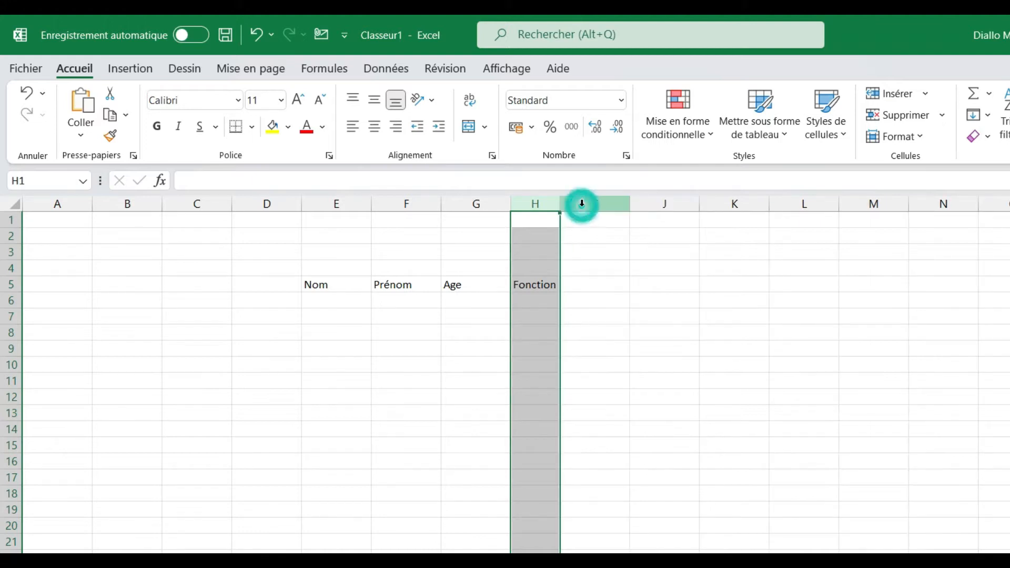
pyautogui.doubleClick(509, 203)
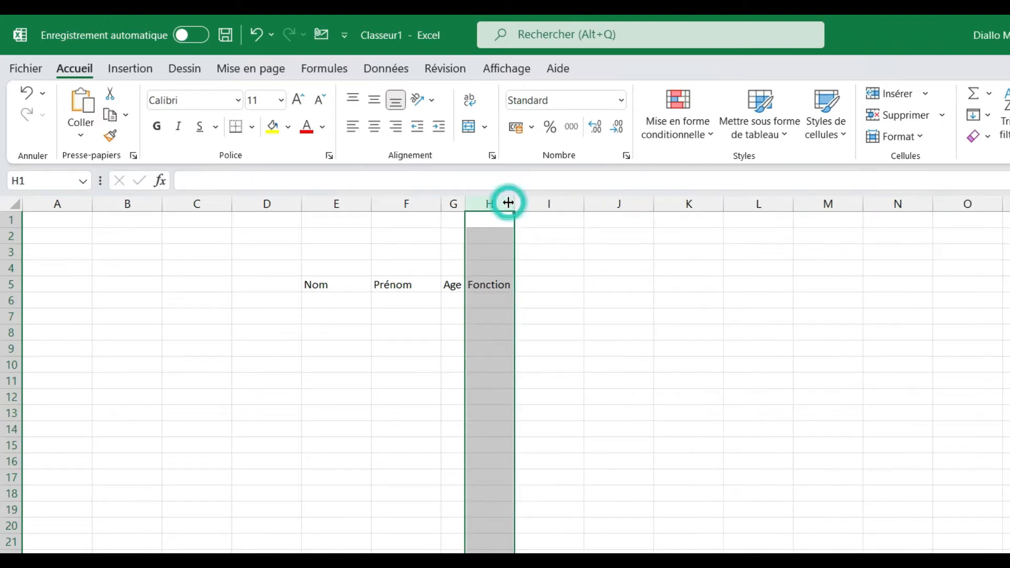
pyautogui.doubleClick(441, 204)
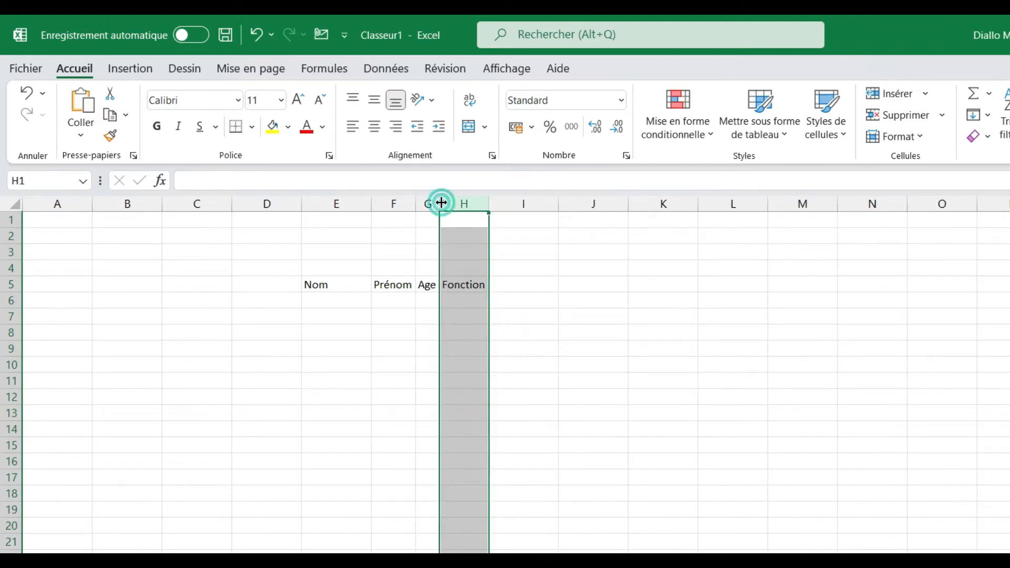
pyautogui.click(372, 204)
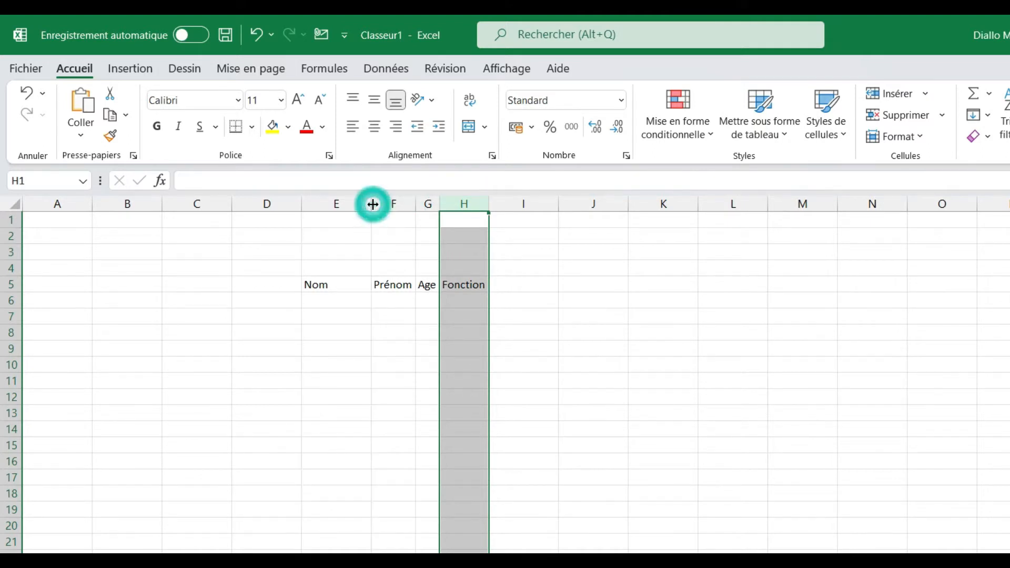
# Enter the first person's surname in cell E6 under the Nom header.
pyautogui.click(337, 296)
pyautogui.write('Ma')
pyautogui.press('BackSpace')
pyautogui.press('BackSpace')
pyautogui.write('Diallo')
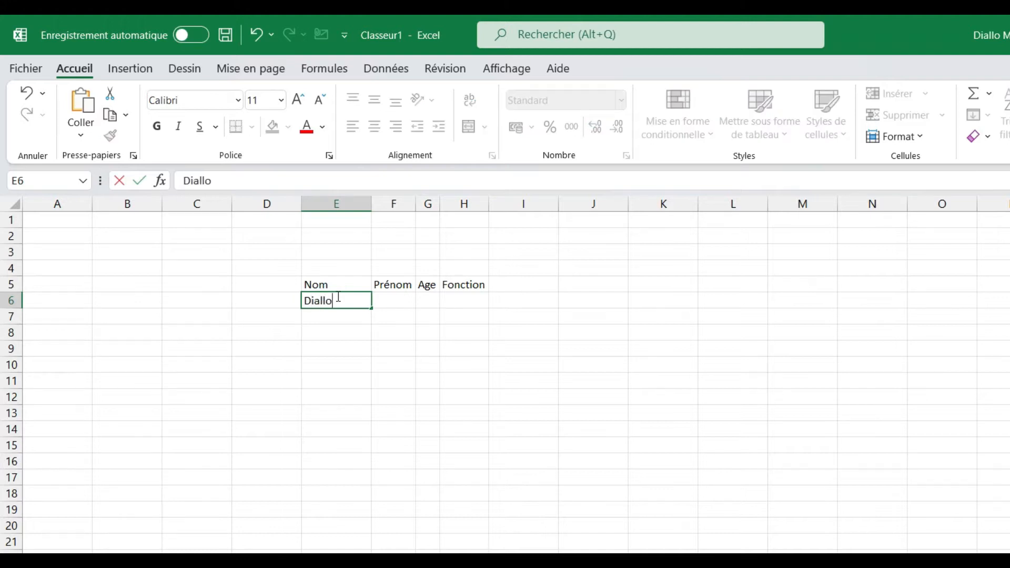
pyautogui.press('Return')
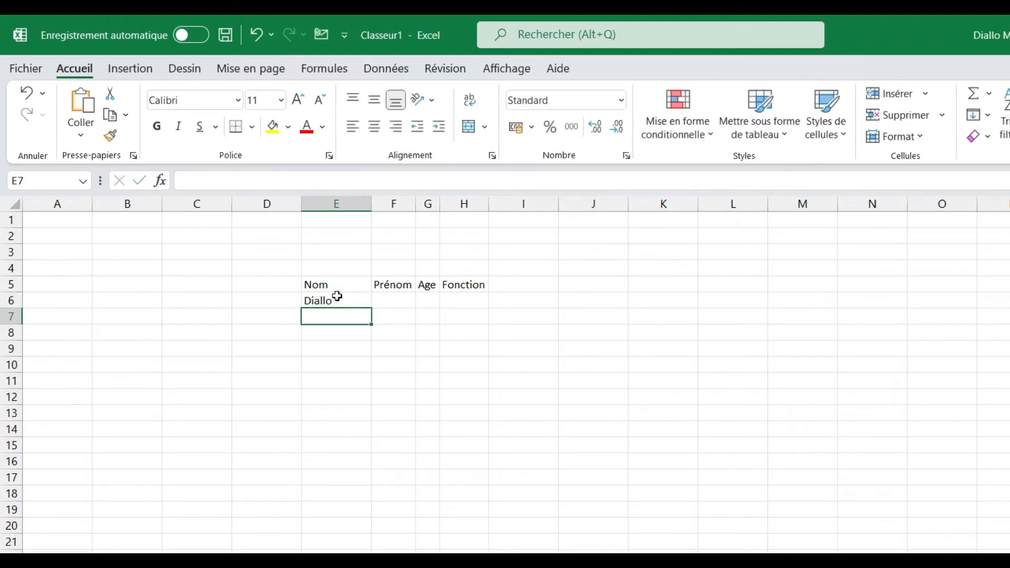
pyautogui.press('Down')
pyautogui.press('Down')
pyautogui.press('Down')
pyautogui.press('Right')
pyautogui.press('Right')
pyautogui.press('Right')
pyautogui.press('Down')
pyautogui.press('Down')
pyautogui.press('Right')
pyautogui.press('Right')
pyautogui.press('Right')
pyautogui.press('Up')
pyautogui.press('Up')
pyautogui.press('Left')
pyautogui.press('Left')
pyautogui.press('Left')
pyautogui.press('Down')
pyautogui.press('Down')
pyautogui.press('Down')
pyautogui.press('Left')
pyautogui.press('Left')
pyautogui.press('Left')
pyautogui.press('Up')
pyautogui.press('Up')
pyautogui.press('Up')
pyautogui.press('Up')
pyautogui.press('Up')
pyautogui.press('Up')
pyautogui.press('Right')
# Enter the second and third persons' surnames in cells E7 and E8 of the Nom column.
pyautogui.write('Barry')
pyautogui.press('Return')
pyautogui.write('ERic')
pyautogui.press('BackSpace')
pyautogui.press('BackSpace')
pyautogui.press('BackSpace')
pyautogui.write('ric')
pyautogui.press('Tab')
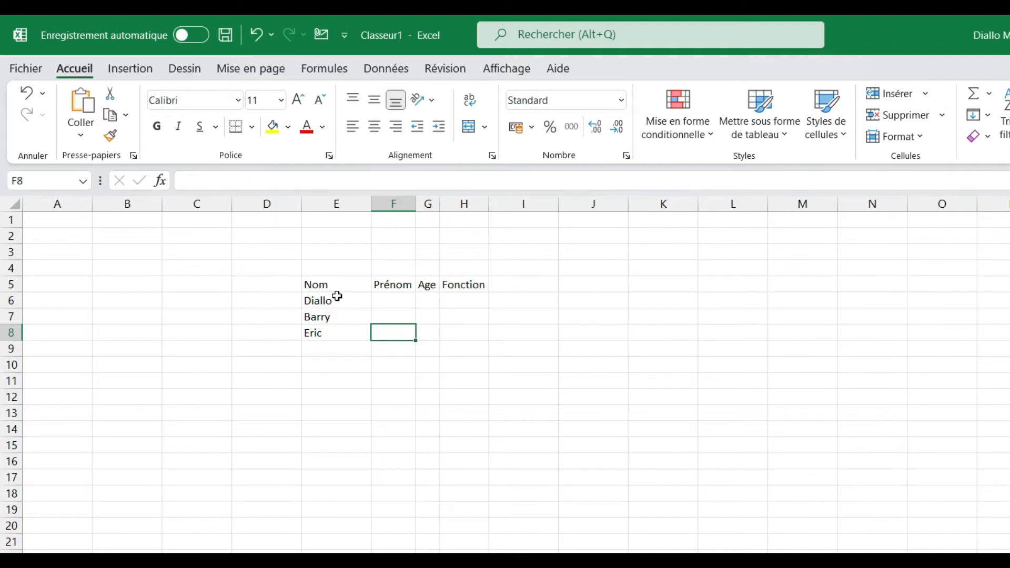
# Complete row 8 with the person's first name, age 18 and the function "ing".
pyautogui.write('Albert')
pyautogui.press('Up')
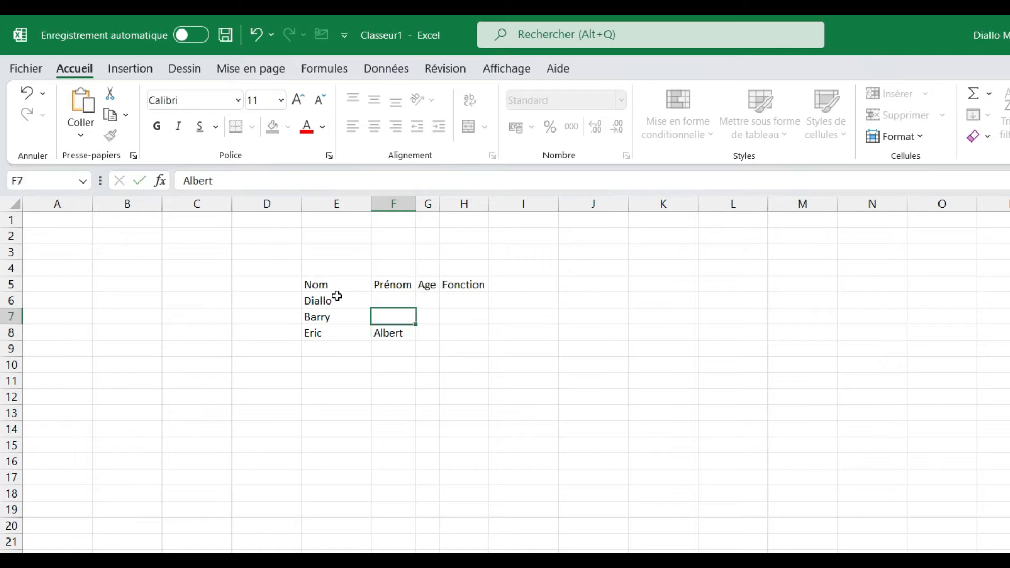
pyautogui.press('Right')
pyautogui.press('Down')
pyautogui.press('Right')
pyautogui.press('Up')
pyautogui.press('Left')
pyautogui.press('Down')
pyautogui.write('18')
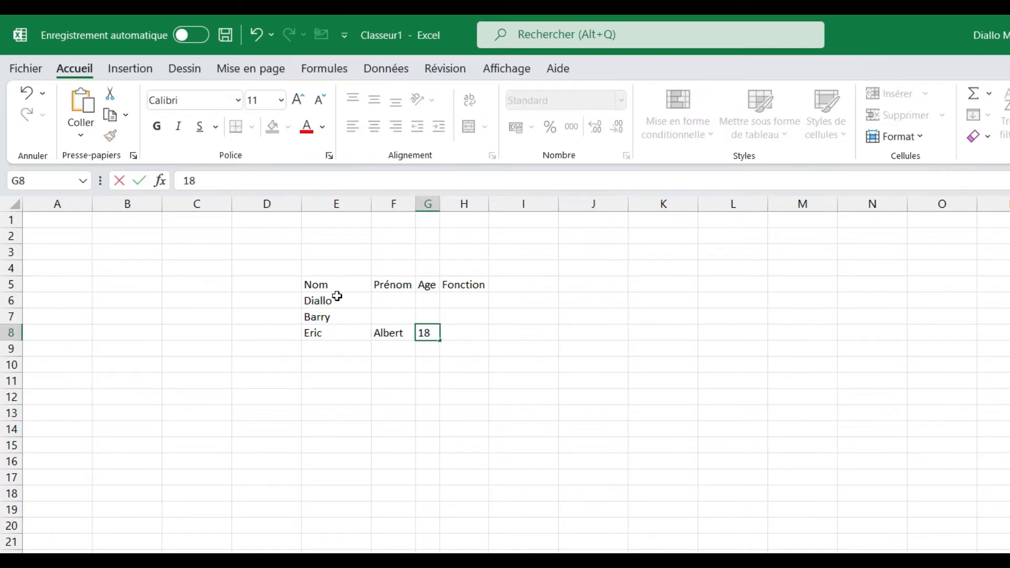
pyautogui.press('Right')
pyautogui.write('ing')
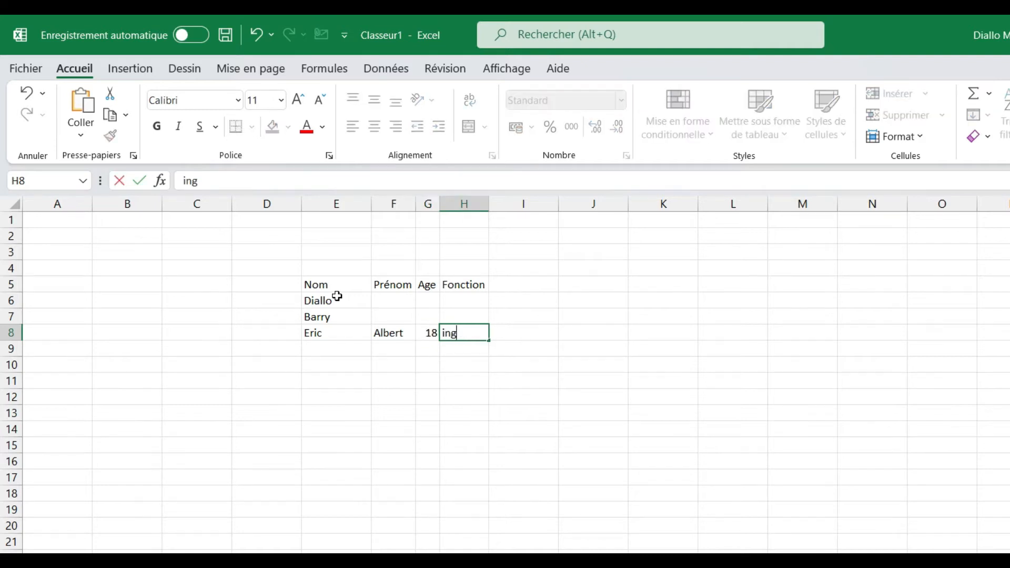
# Complete row 6 with the function "Etudiant", age 25 and the person's first name.
pyautogui.press('Up')
pyautogui.press('Up')
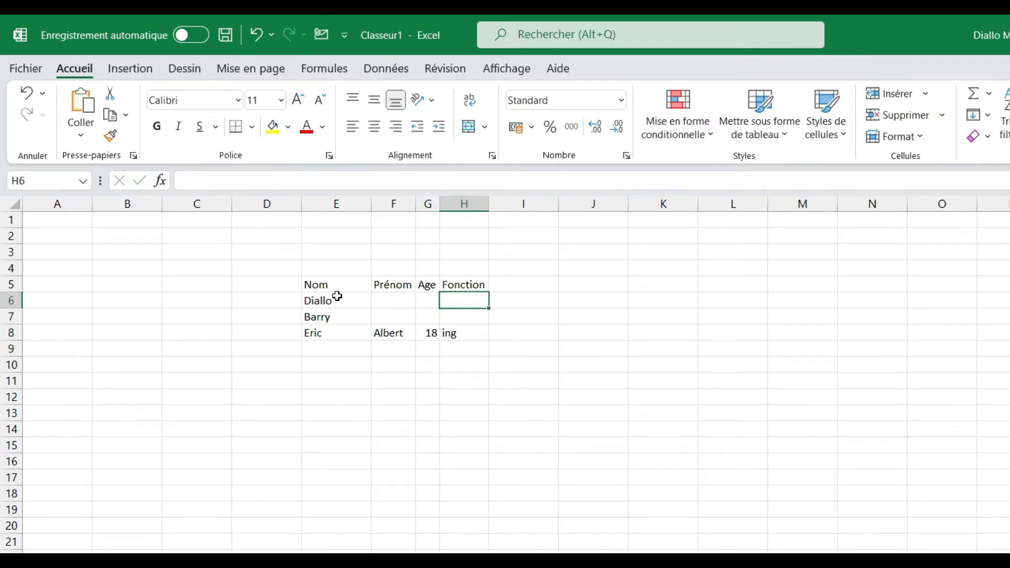
pyautogui.write('Etudiant')
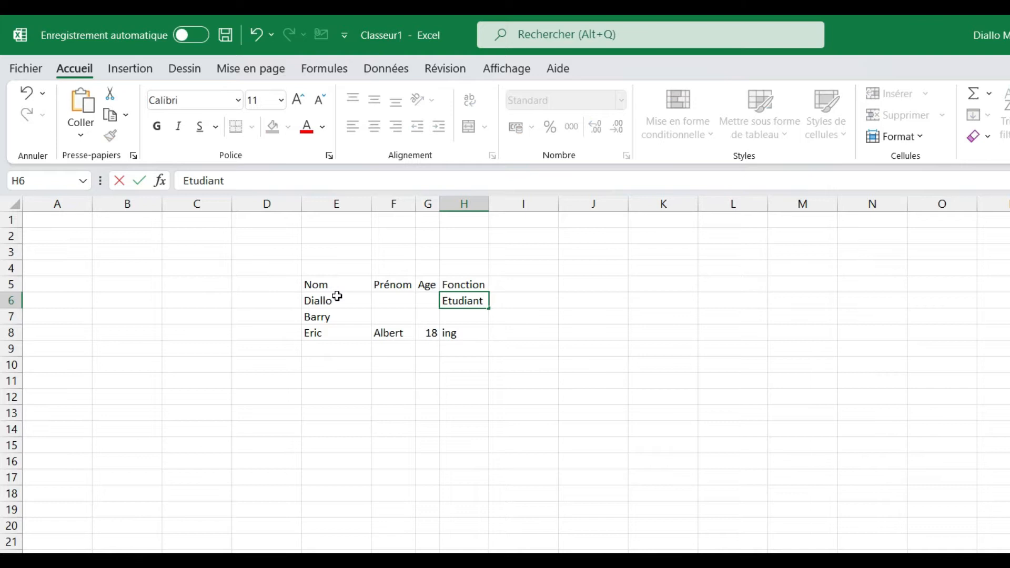
pyautogui.press('Left')
pyautogui.press('Left')
pyautogui.press('Right')
pyautogui.write('25')
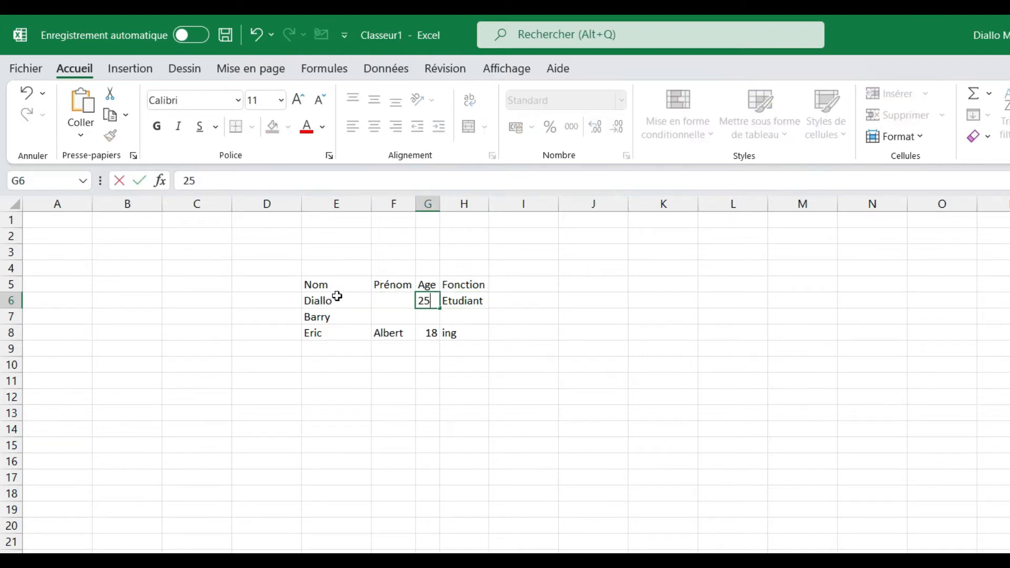
pyautogui.press('Left')
pyautogui.write('Mamadou')
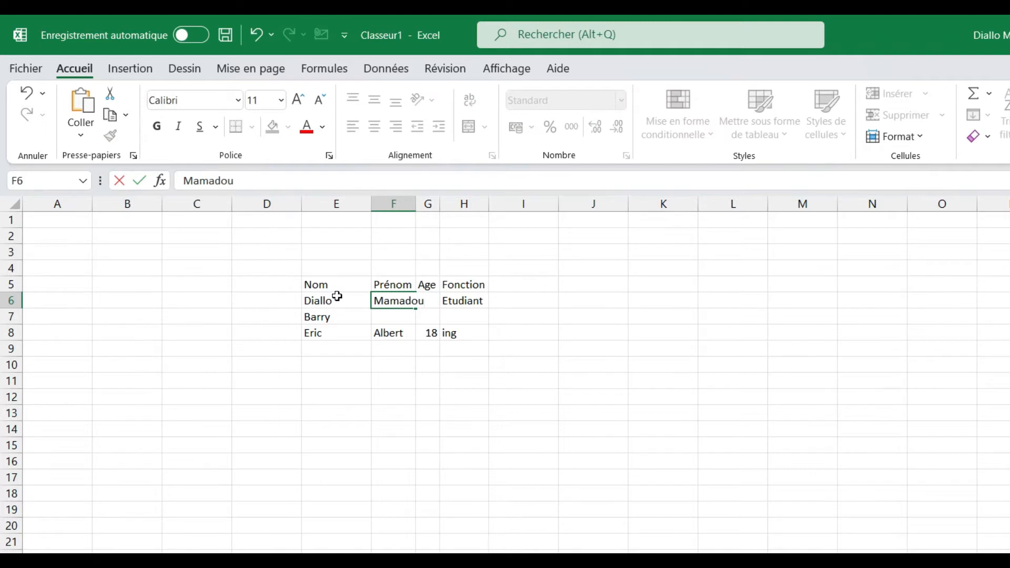
pyautogui.press('Return')
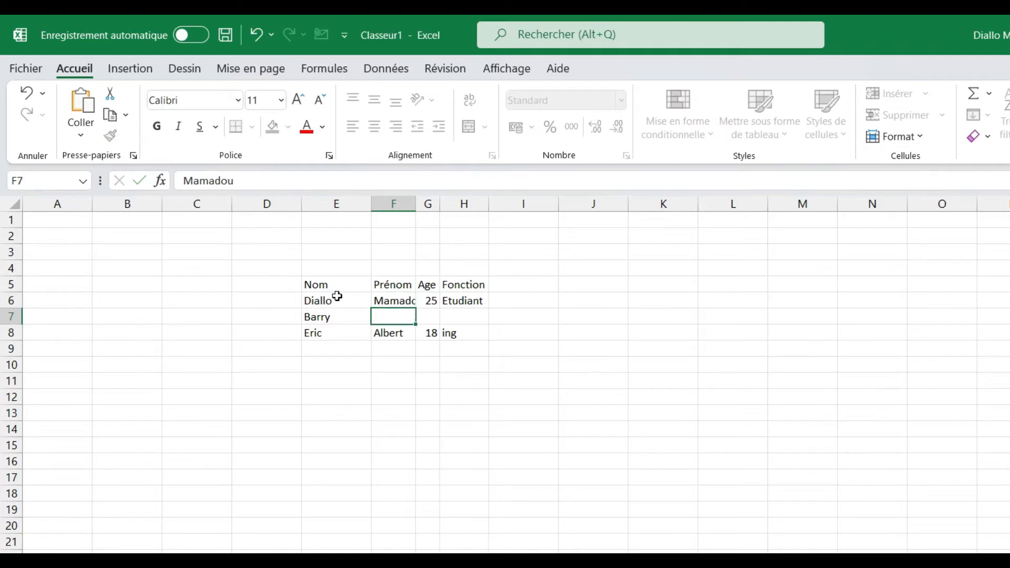
# Complete row 7 with the person's first name, age 20 and the function "dev".
pyautogui.write('Karim')
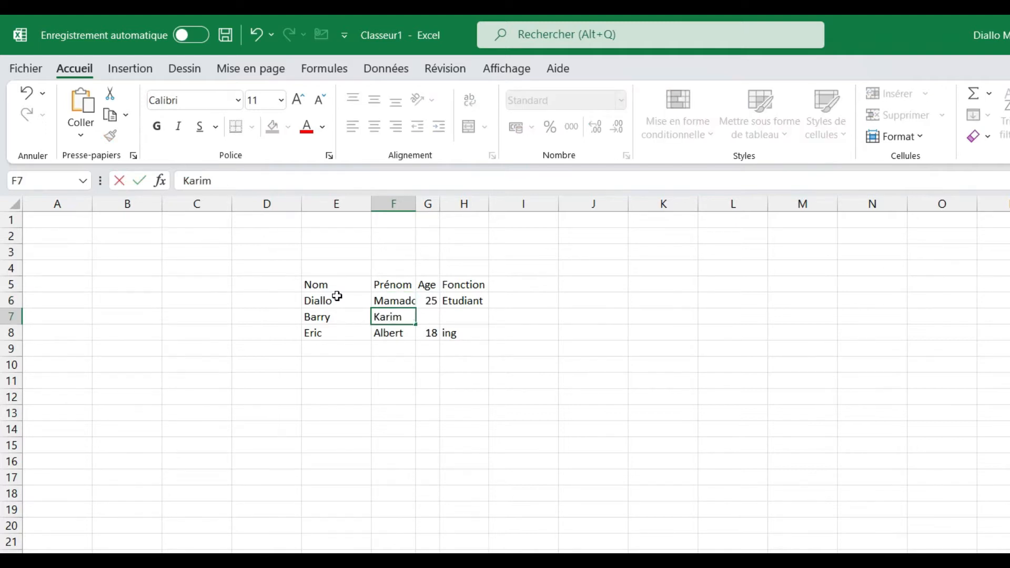
pyautogui.press('Tab')
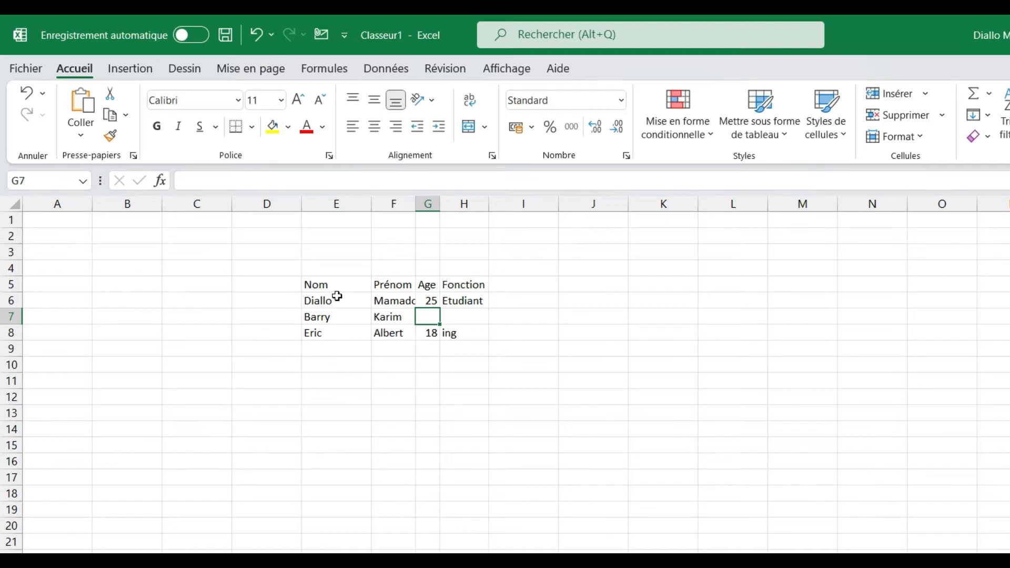
pyautogui.write('20')
pyautogui.press('Tab')
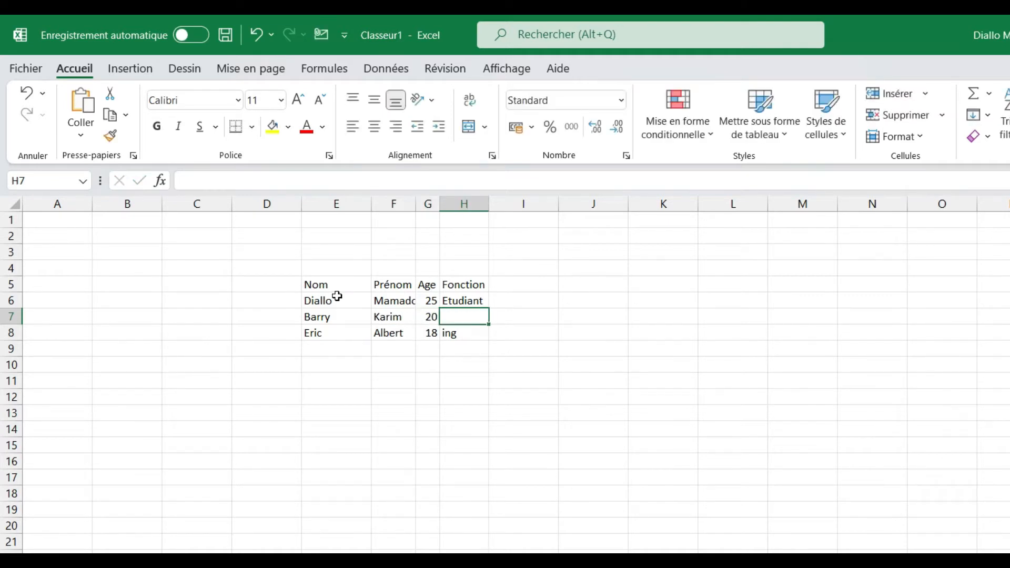
pyautogui.write('dev')
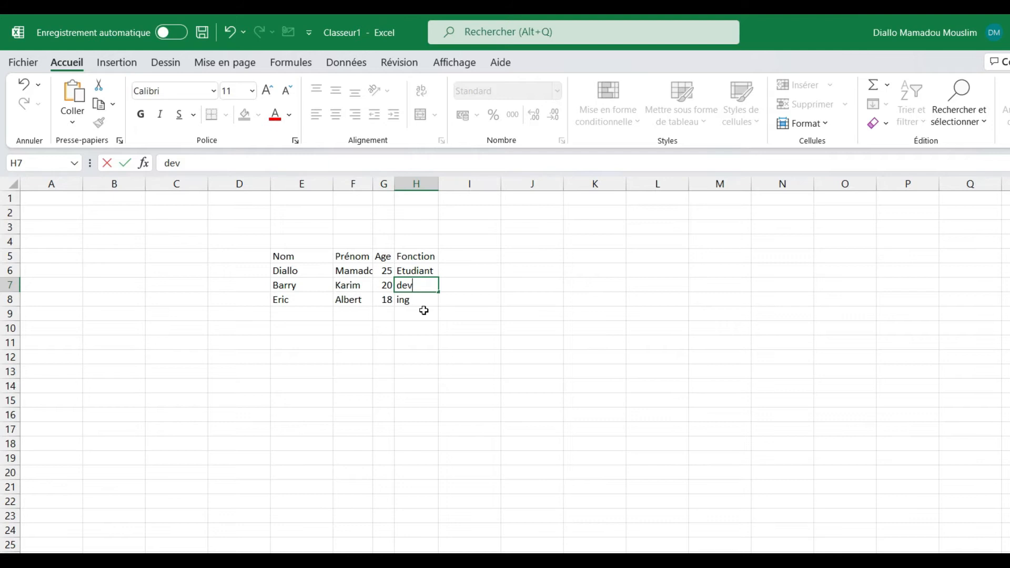
pyautogui.click(441, 396)
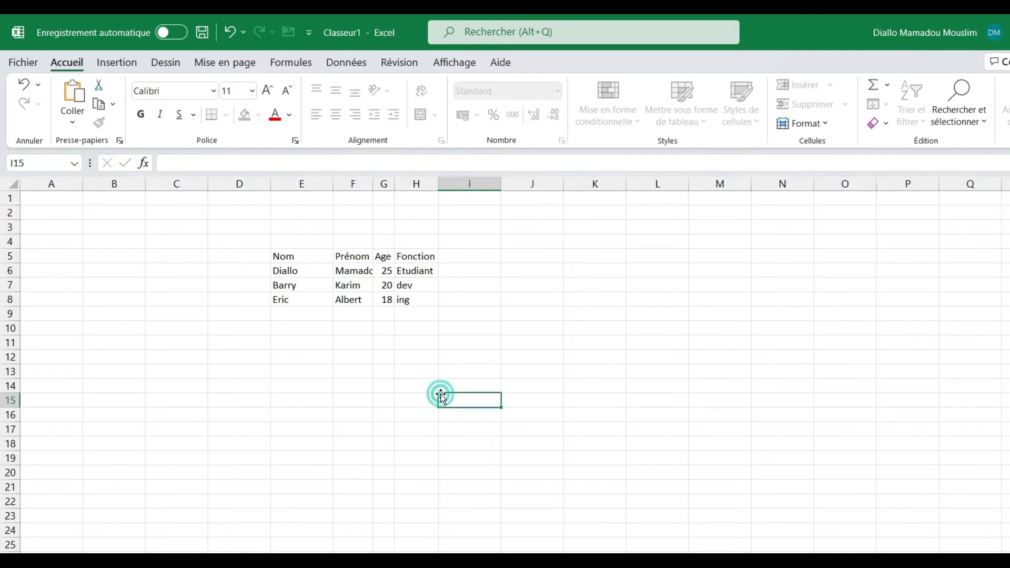
# Apply all borders (Toutes les bordures) to the table range E5:H8.
pyautogui.moveTo(287, 257); pyautogui.dragTo(422, 306)
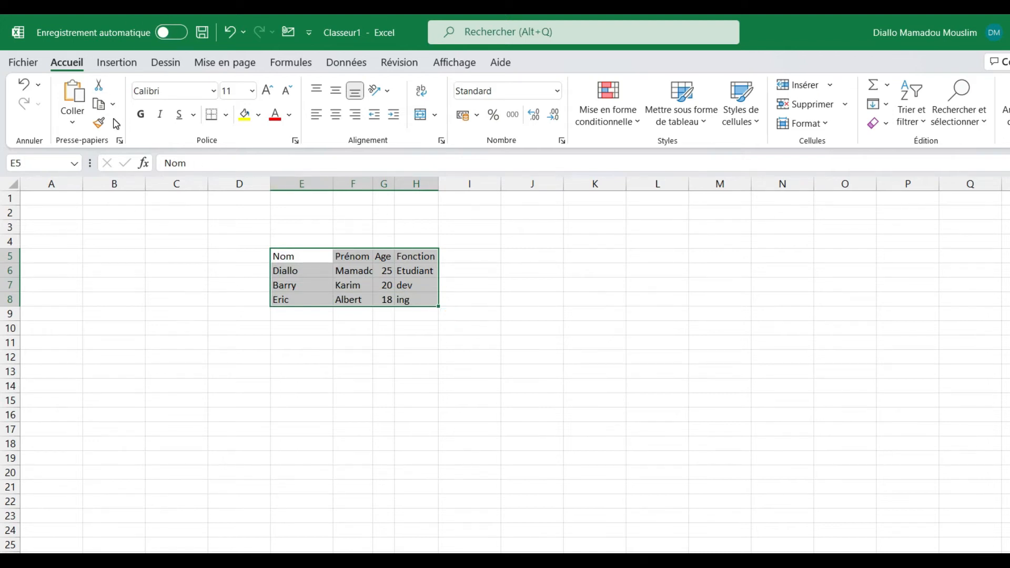
pyautogui.click(227, 120)
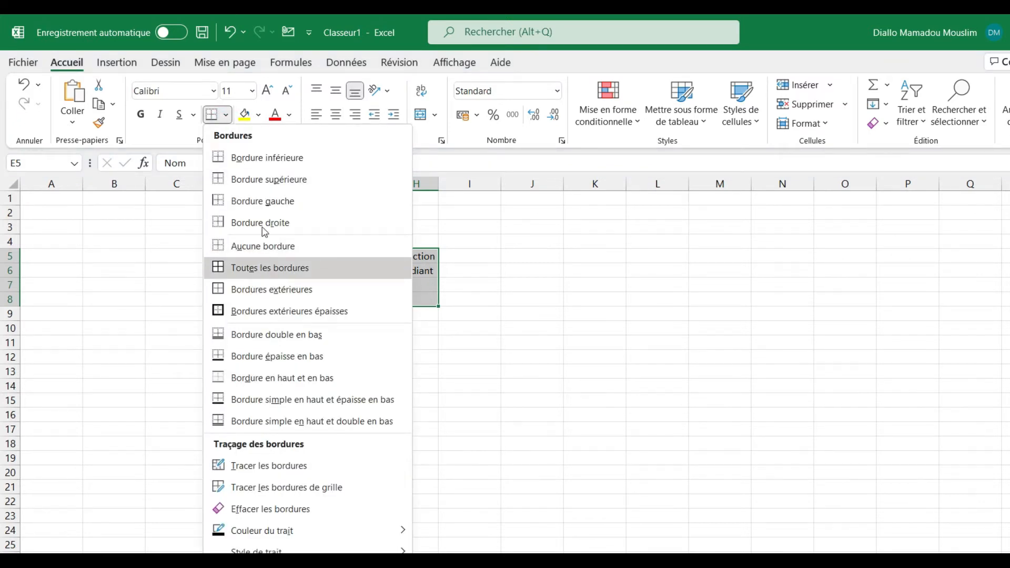
pyautogui.click(274, 269)
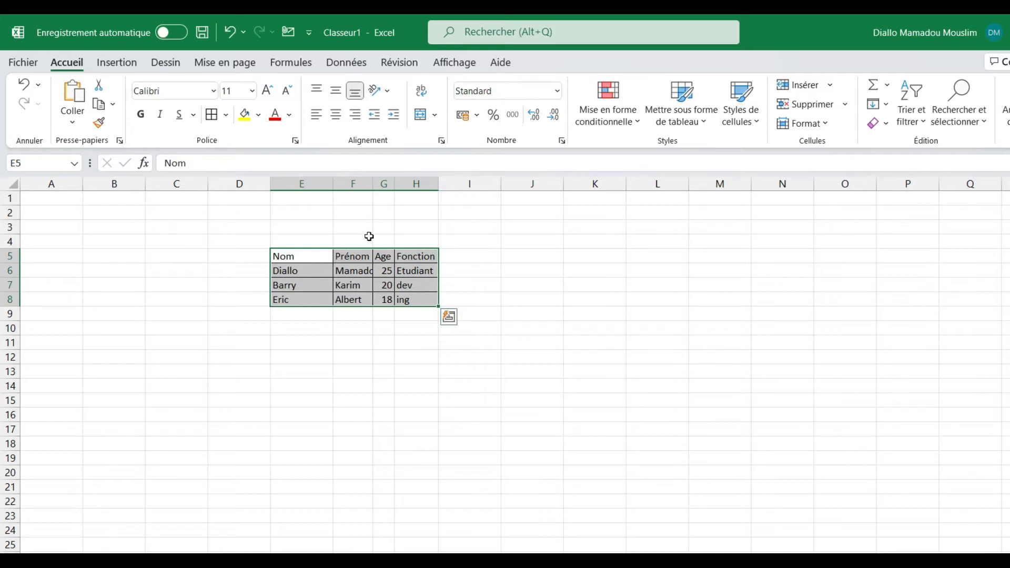
pyautogui.click(225, 115)
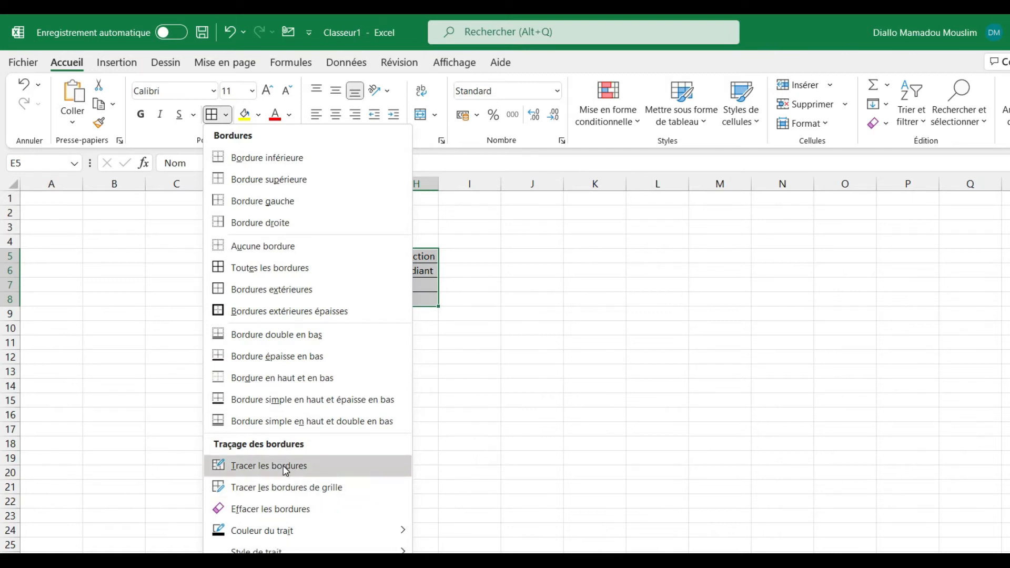
pyautogui.click(543, 266)
pyautogui.click(284, 410)
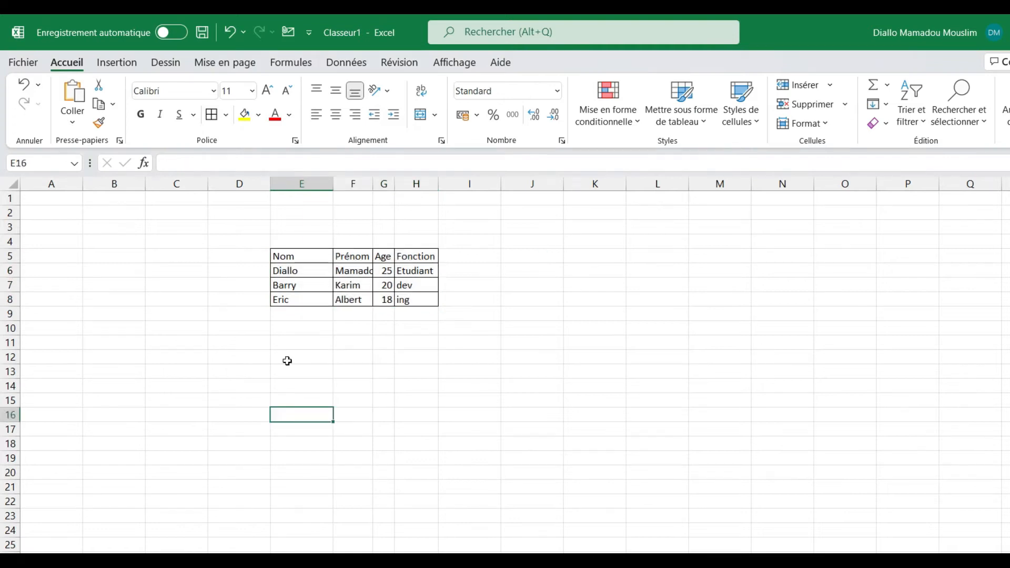
# Try to duplicate the table E5:H8 at cell L6, and undo the paste.
pyautogui.click(276, 252)
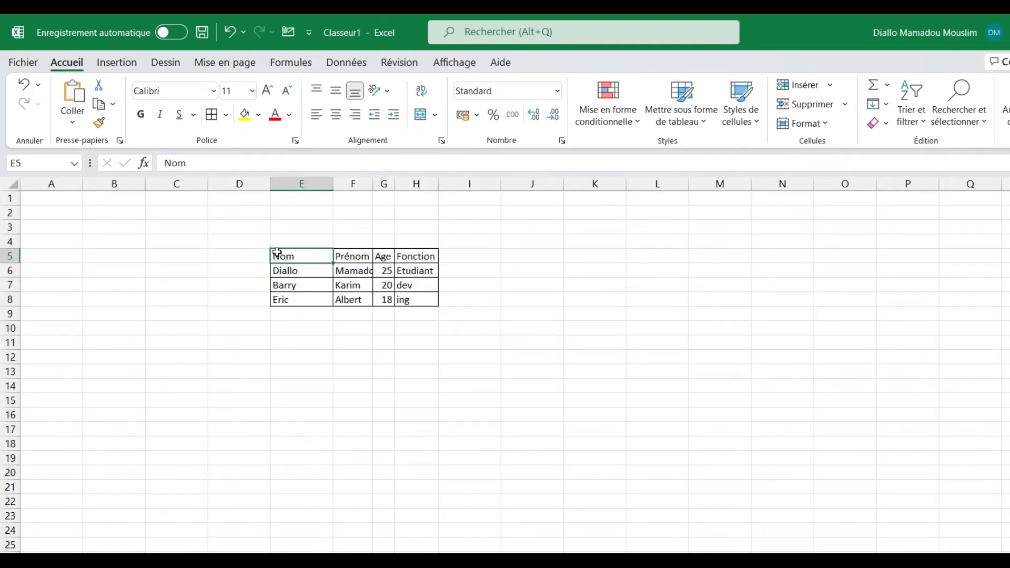
pyautogui.hotkey('shift', 'Right')
pyautogui.hotkey('shift', 'Right')
pyautogui.hotkey('shift', 'Right')
pyautogui.hotkey('shift', 'Down')
pyautogui.hotkey('shift', 'Down')
pyautogui.hotkey('shift', 'Down')
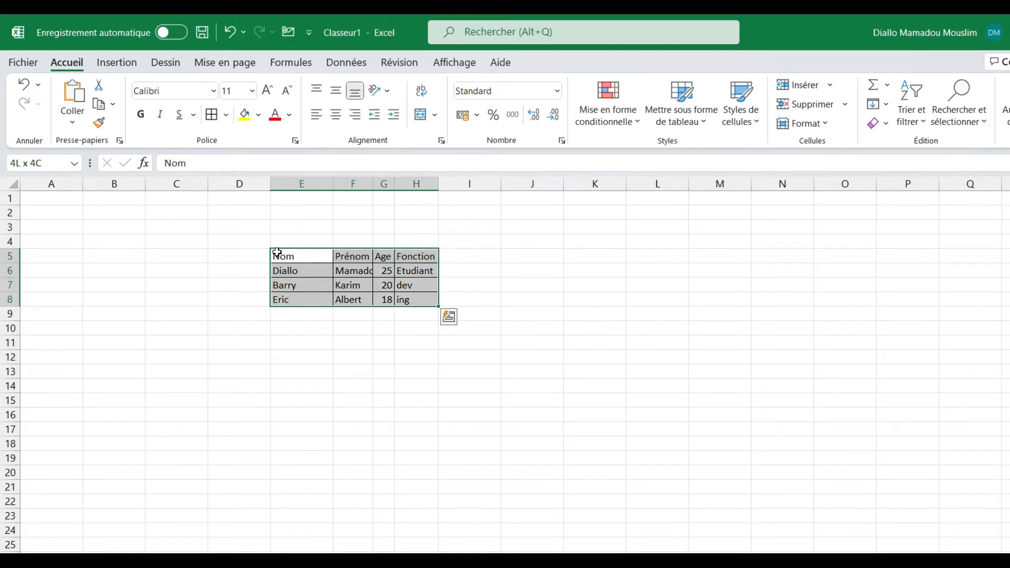
pyautogui.hotkey('ctrl', 'c')
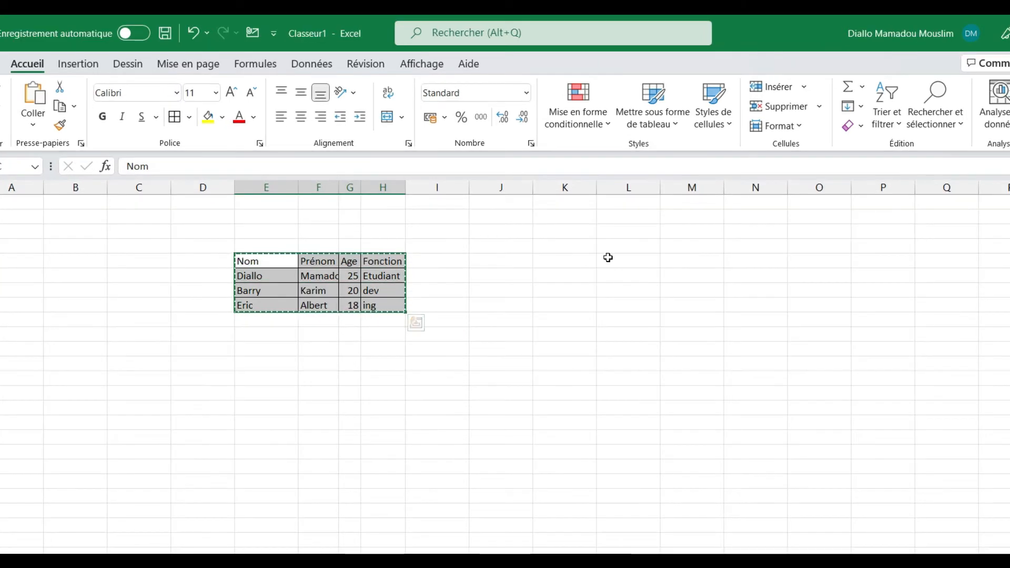
pyautogui.click(617, 275)
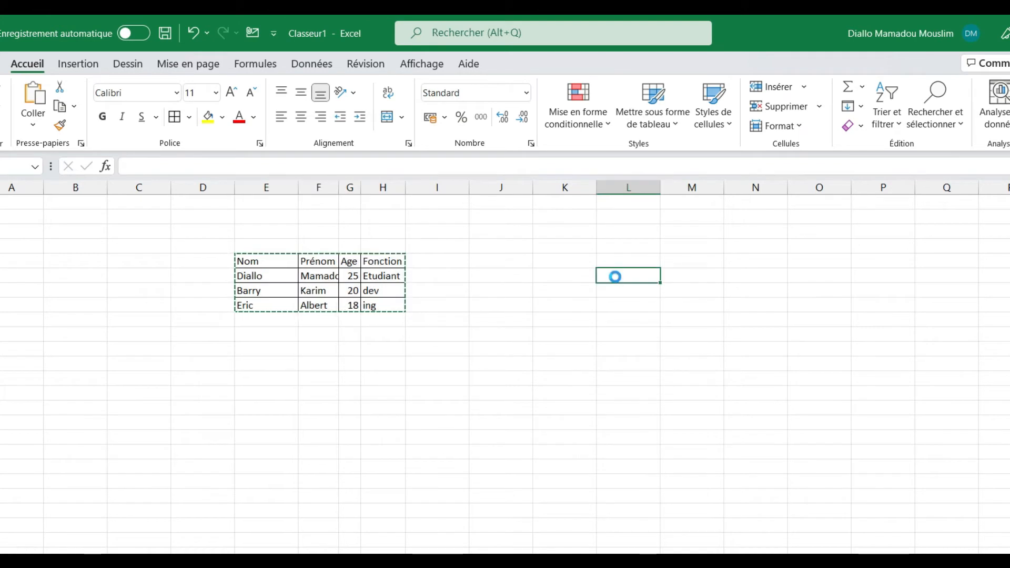
pyautogui.hotkey('ctrl', 'v')
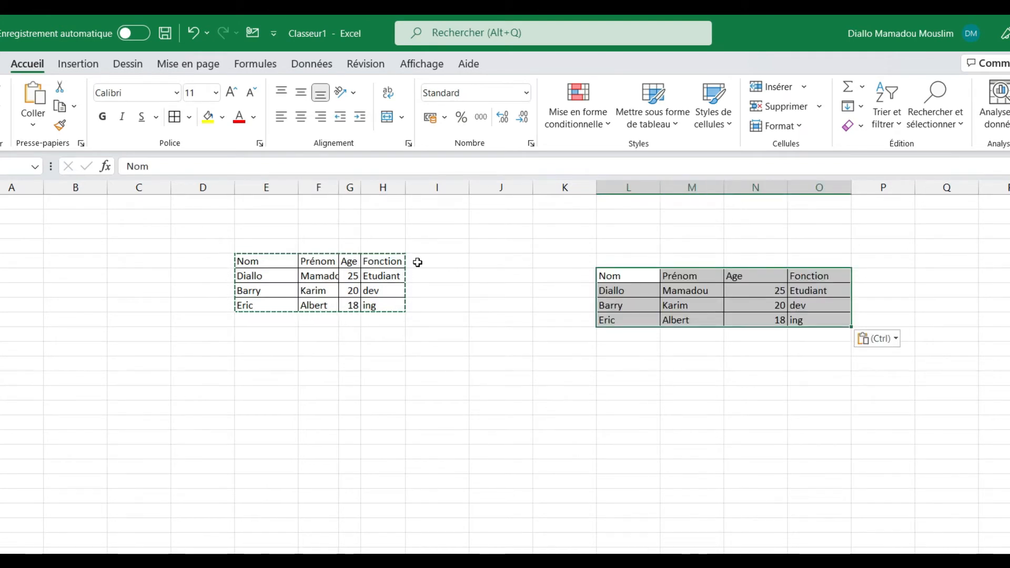
pyautogui.hotkey('ctrl', 'z')
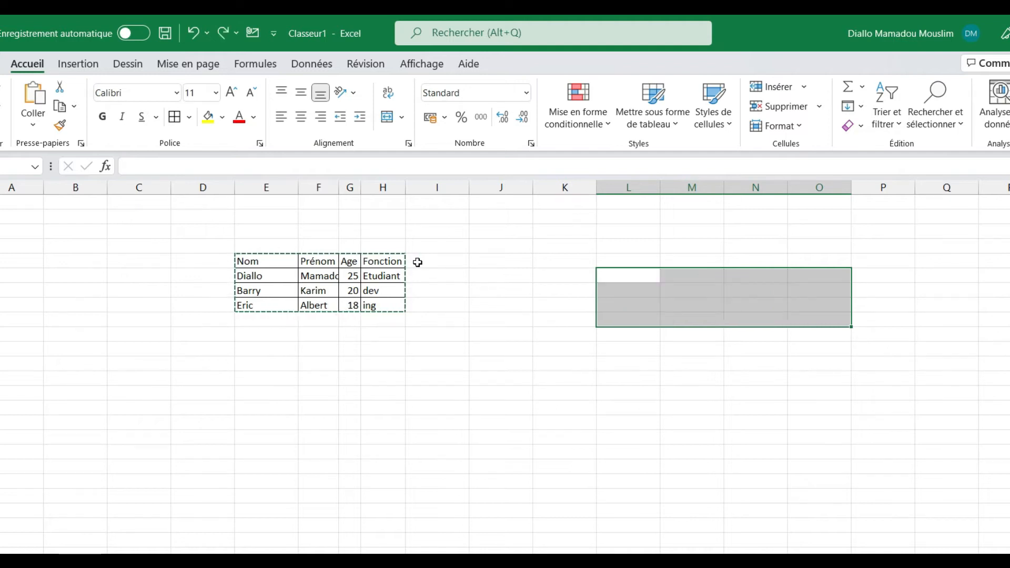
pyautogui.hotkey('ctrl', 'c')
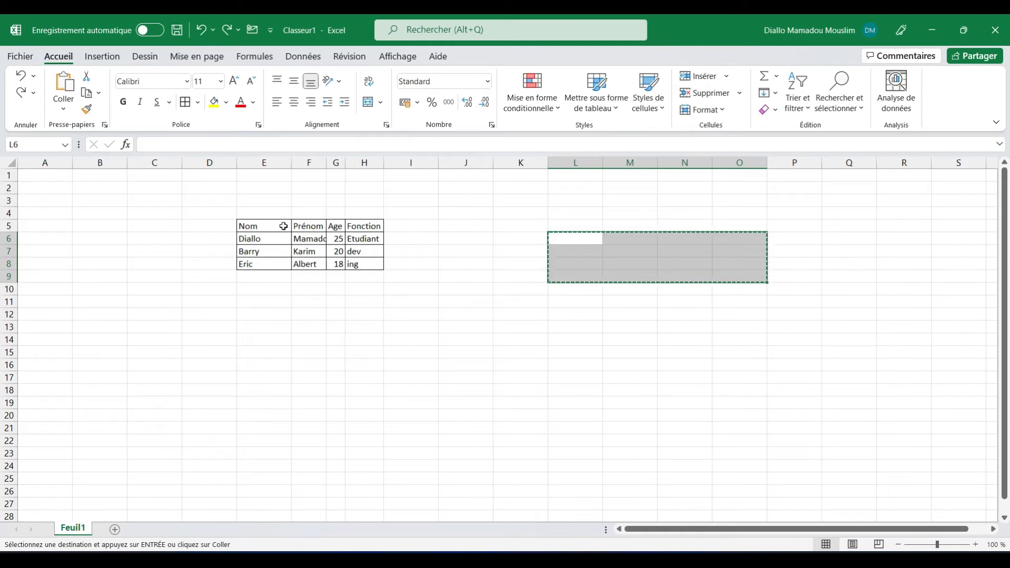
# Cut the table from E5:H8 and paste it starting at cell K10.
pyautogui.click(255, 224)
pyautogui.hotkey('shift', 'Right')
pyautogui.hotkey('shift', 'Right')
pyautogui.hotkey('shift', 'Right')
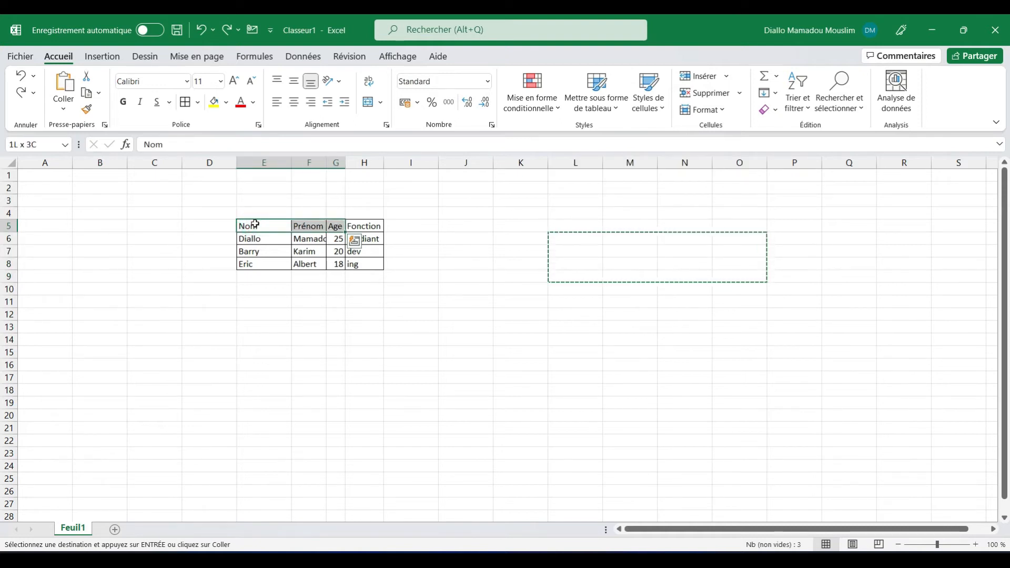
pyautogui.hotkey('shift', 'Down')
pyautogui.hotkey('shift', 'Down')
pyautogui.hotkey('shift', 'Down')
pyautogui.hotkey('ctrl', 'c')
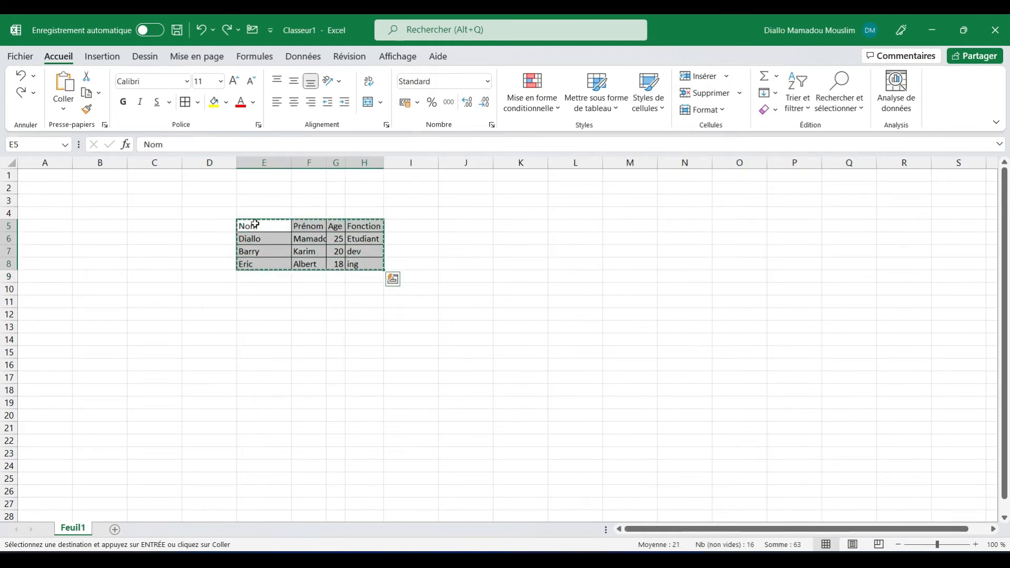
pyautogui.click(514, 291)
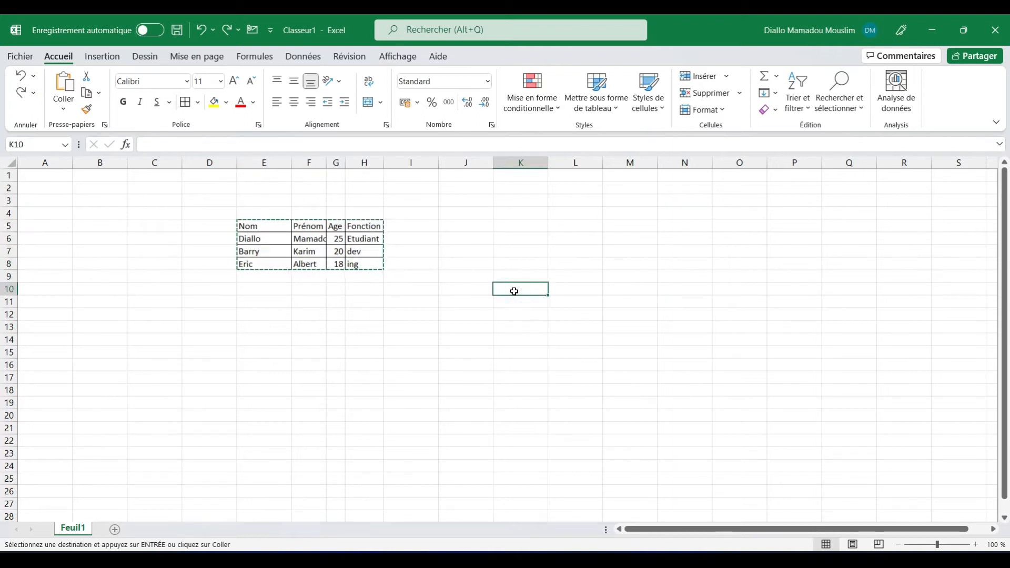
pyautogui.hotkey('ctrl', 'v')
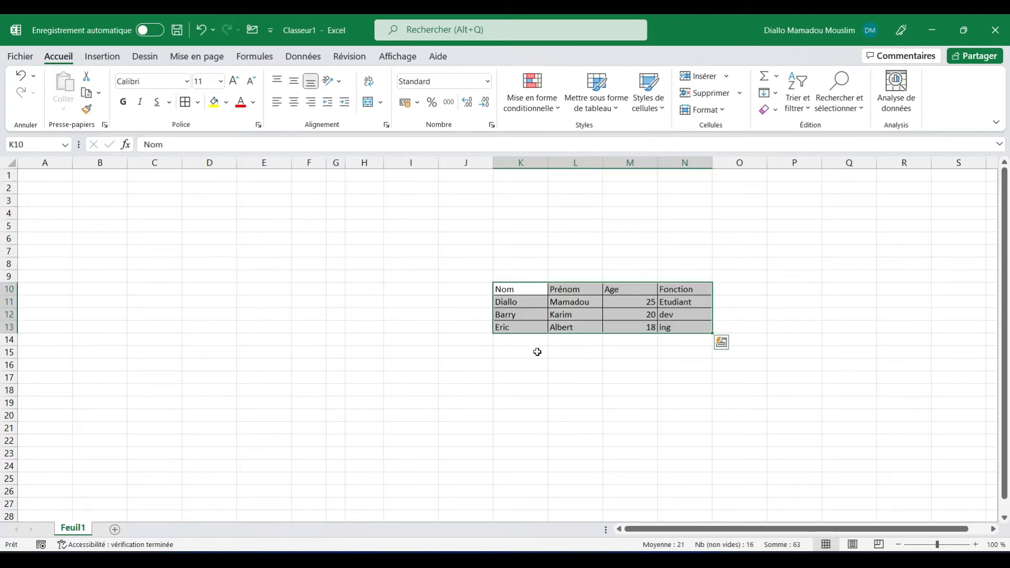
# Set the font size of the table in K10:N13 to 16 and italicize its text without bold.
pyautogui.click(236, 81)
pyautogui.click(236, 81)
pyautogui.click(236, 81)
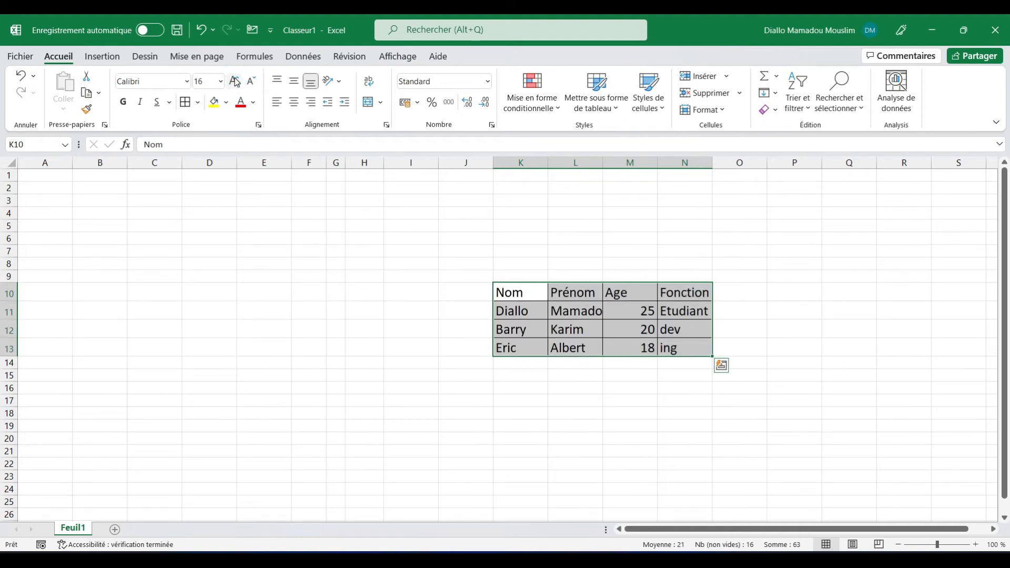
pyautogui.click(127, 103)
pyautogui.click(140, 102)
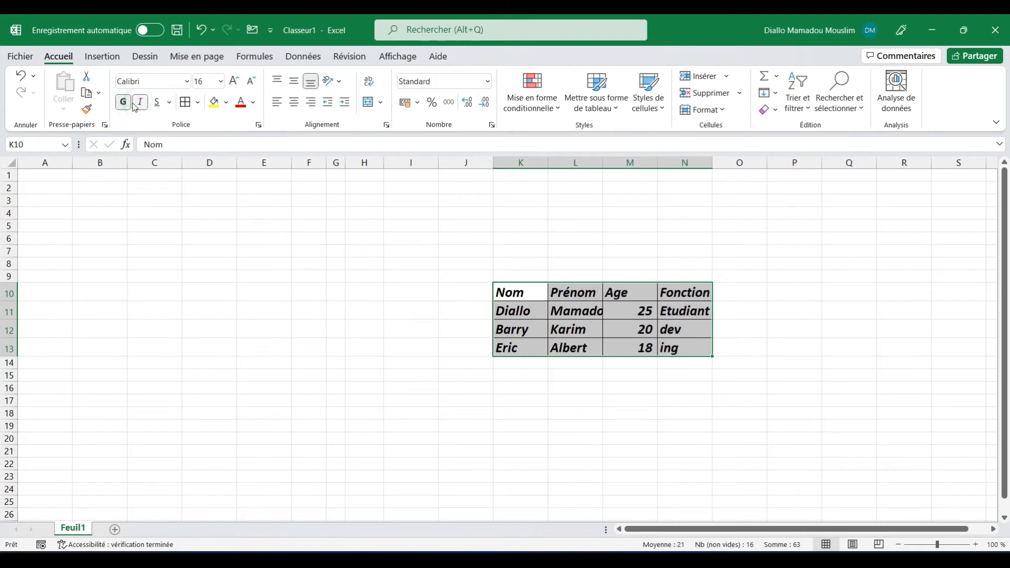
pyautogui.click(123, 102)
pyautogui.click(320, 331)
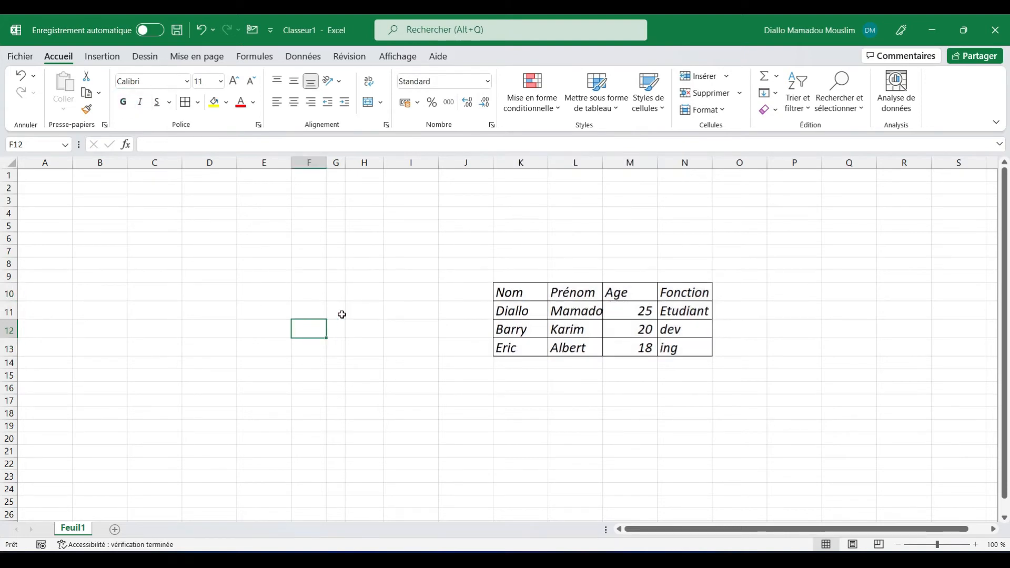
# Center the "Nom" header horizontally in cell K10.
pyautogui.click(513, 289)
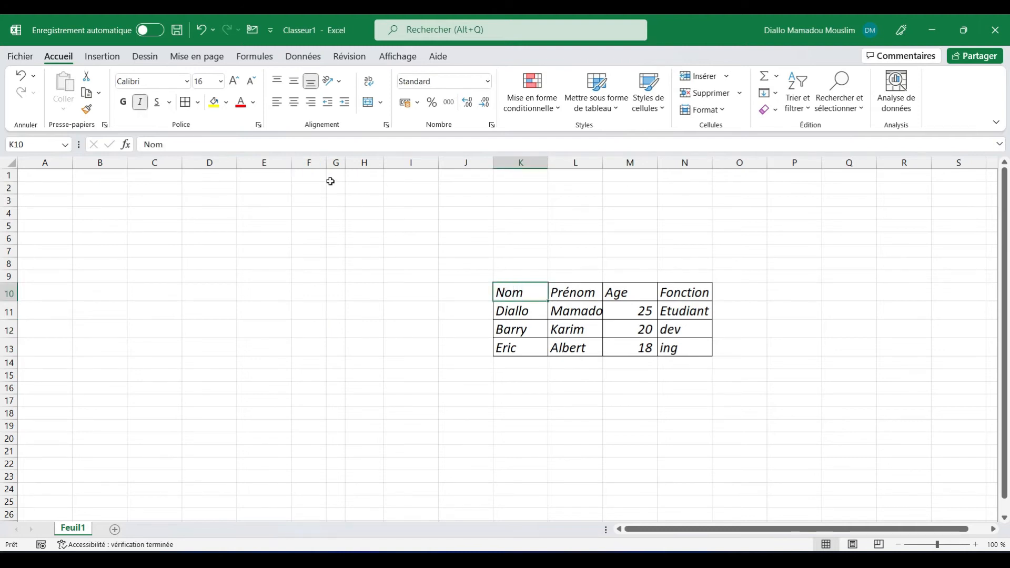
pyautogui.click(295, 109)
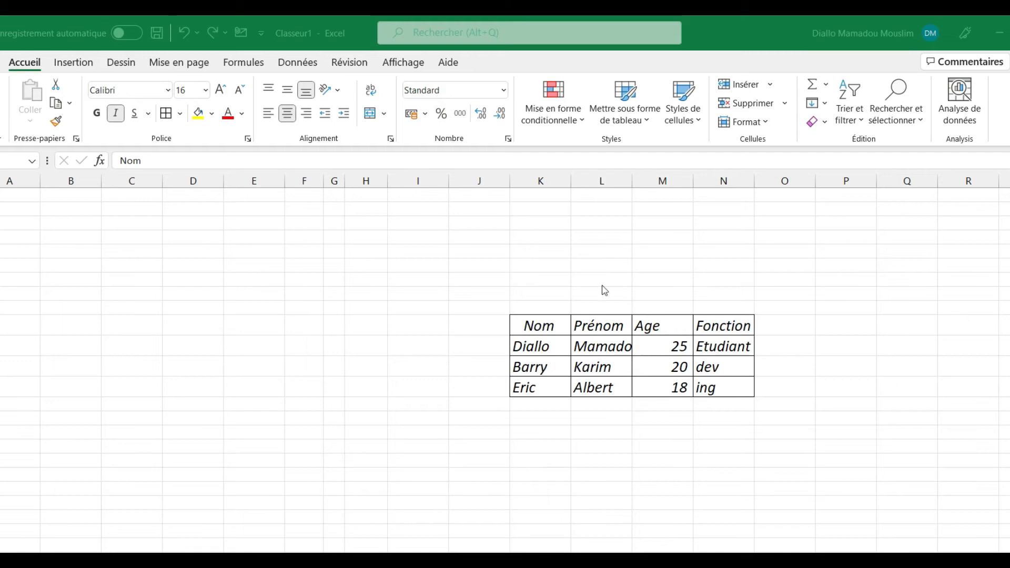
# Set the width of the Prénom column L to 12, and auto-fit it to its contents.
pyautogui.click(601, 178)
pyautogui.click(601, 177)
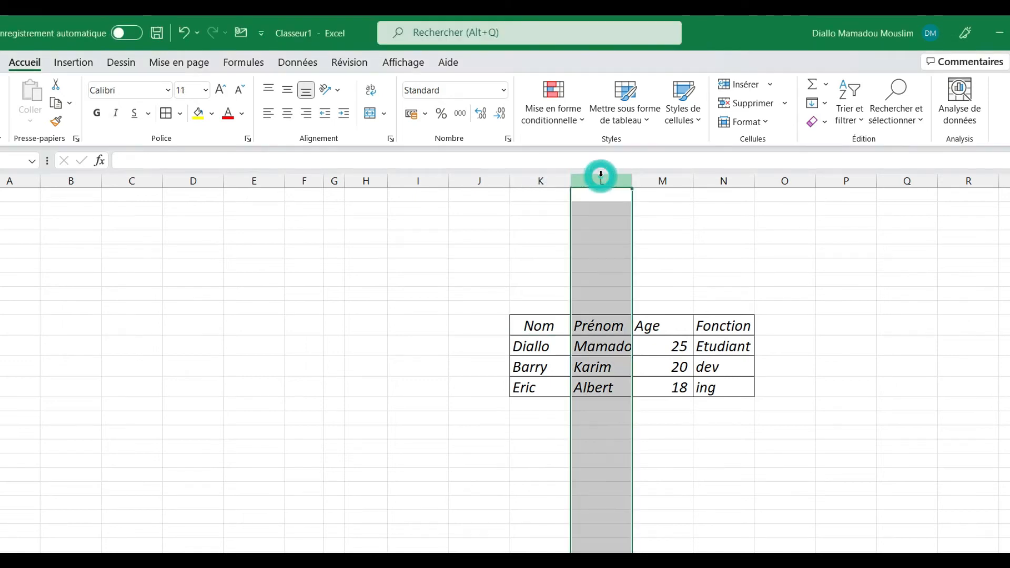
pyautogui.click(765, 122)
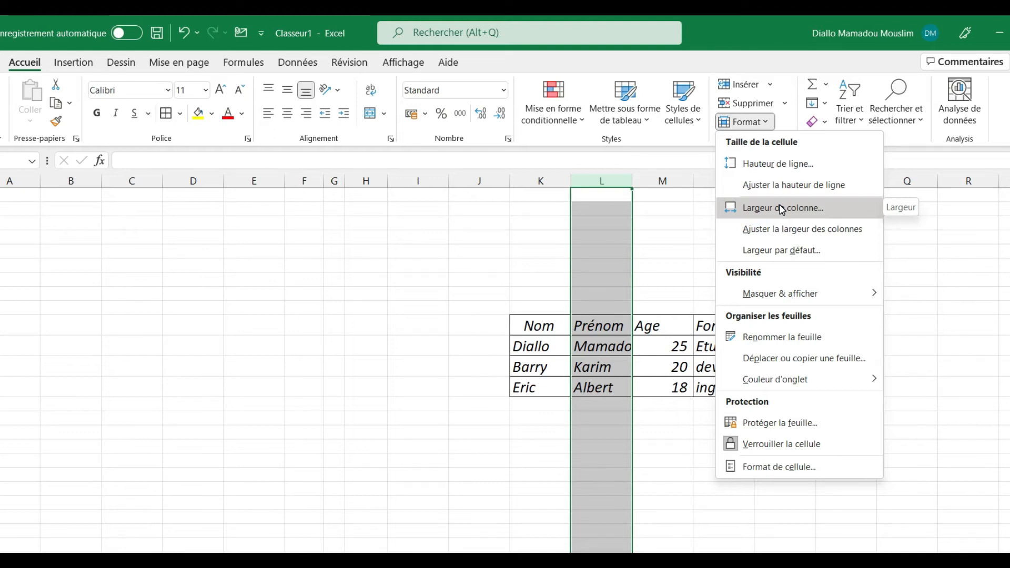
pyautogui.click(781, 209)
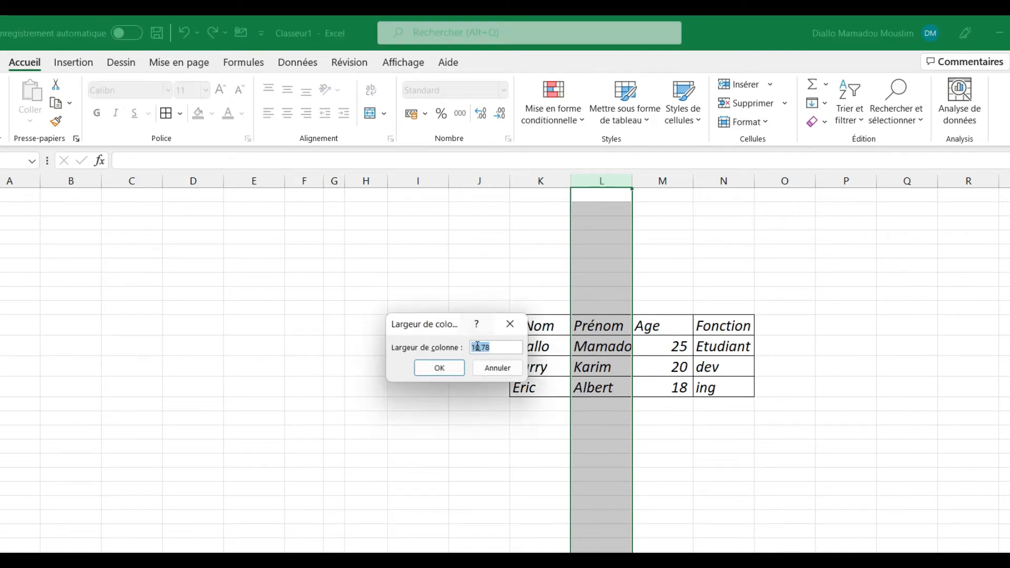
pyautogui.write('12')
pyautogui.press('Return')
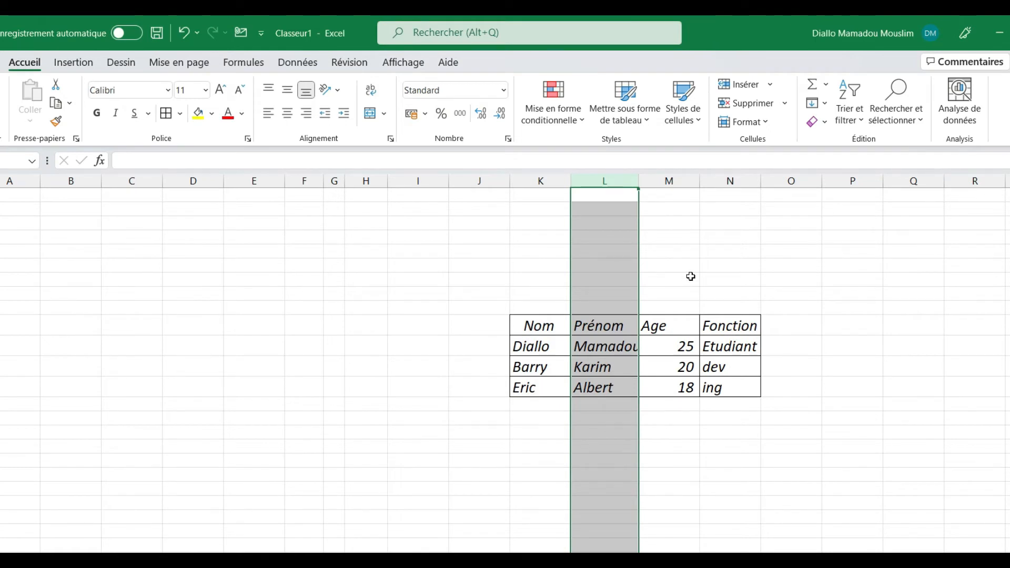
pyautogui.doubleClick(638, 180)
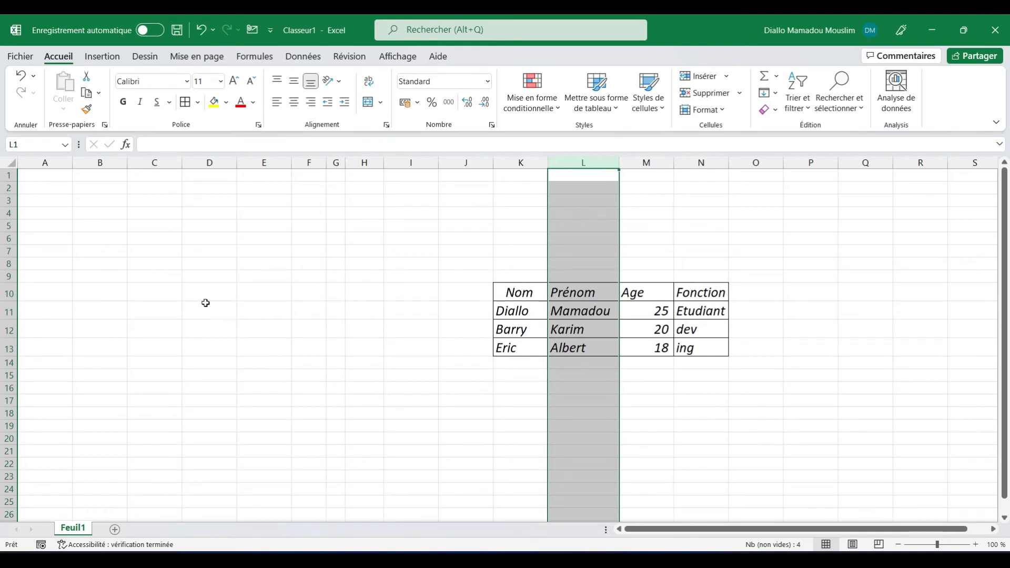
# Make header row 10 bold and center it both horizontally and vertically.
pyautogui.click(9, 294)
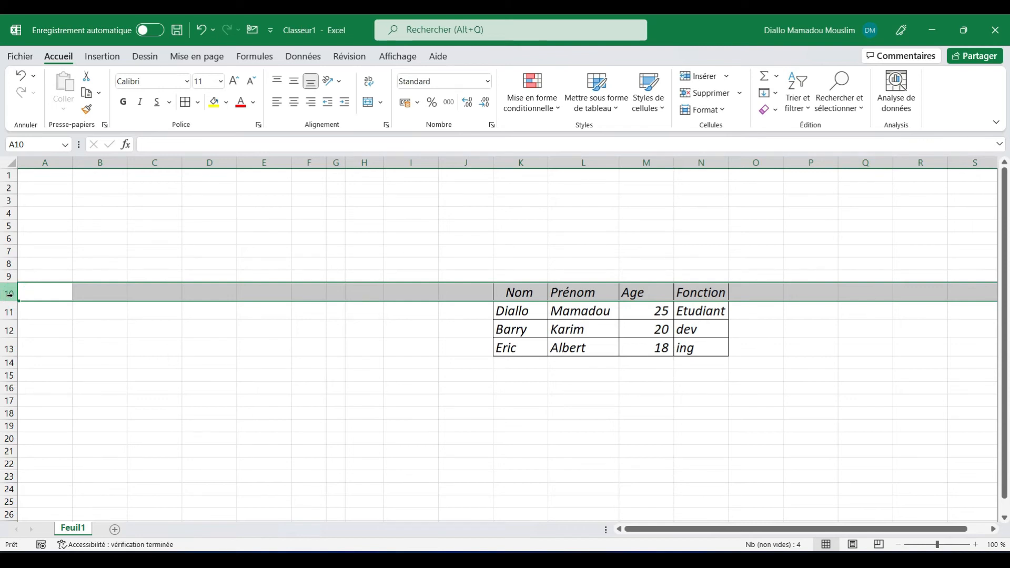
pyautogui.click(126, 101)
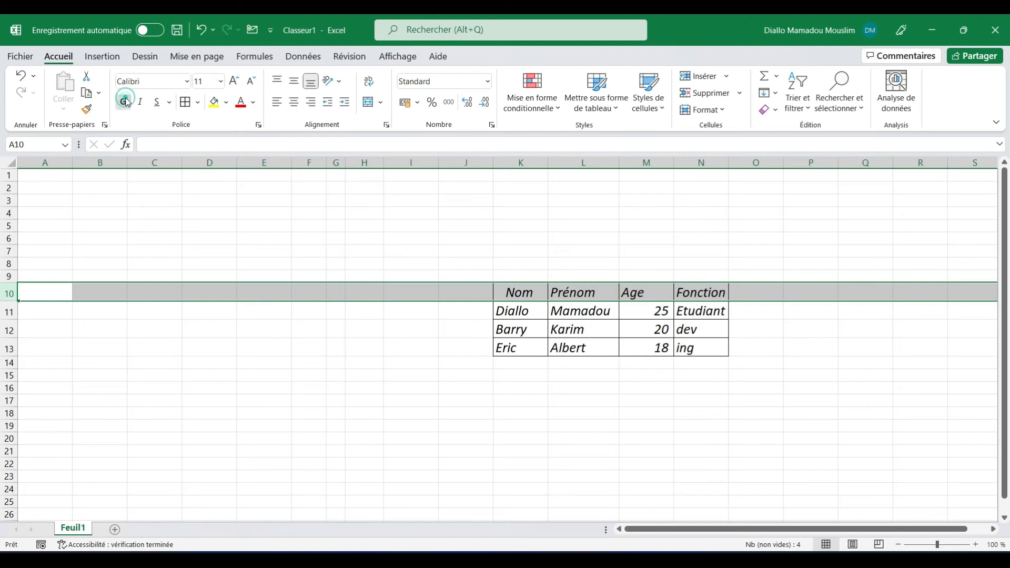
pyautogui.click(293, 104)
pyautogui.click(295, 83)
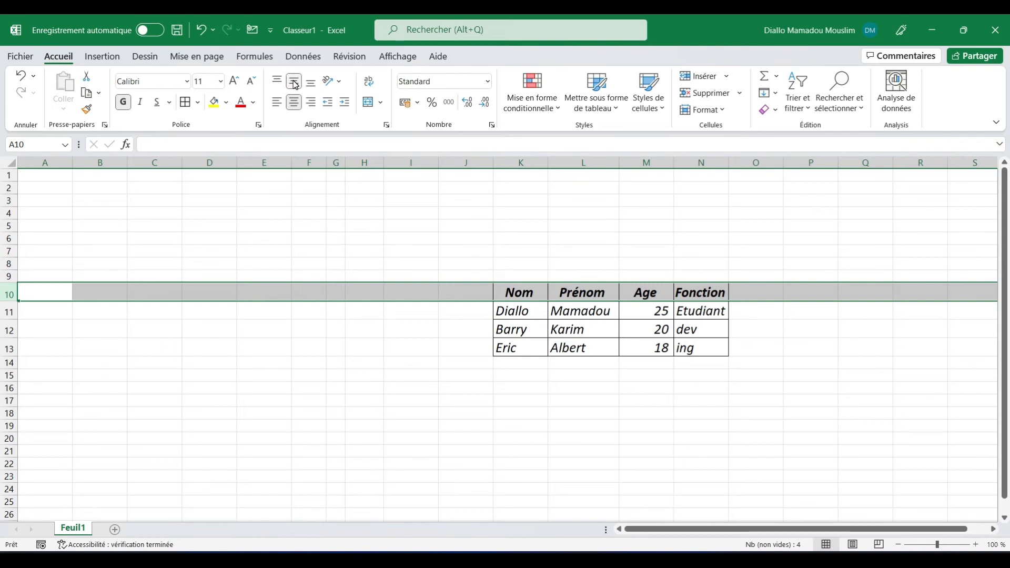
# Set the font size of the whole header row 10 to 16.
pyautogui.click(233, 80)
pyautogui.click(240, 85)
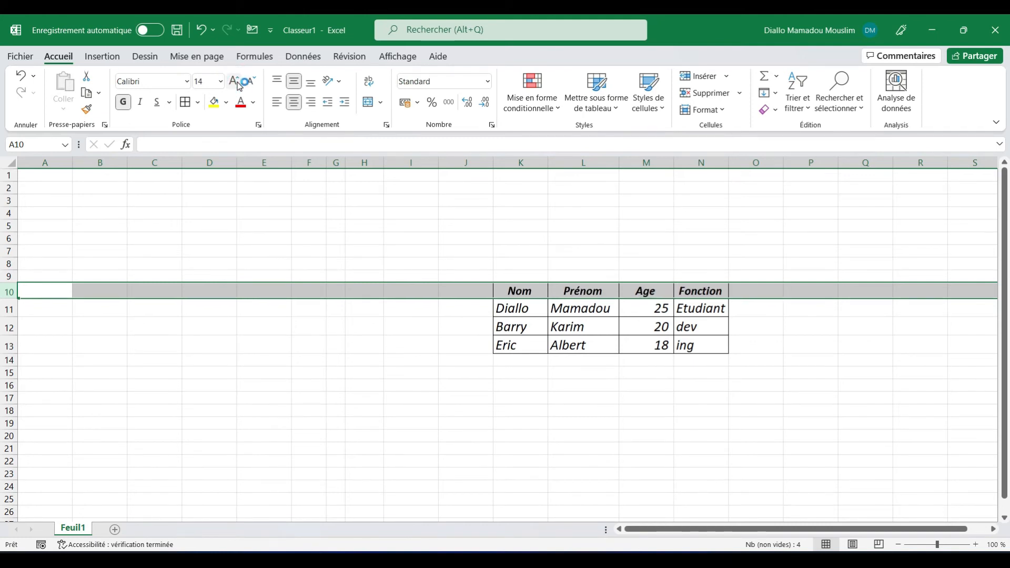
pyautogui.click(239, 86)
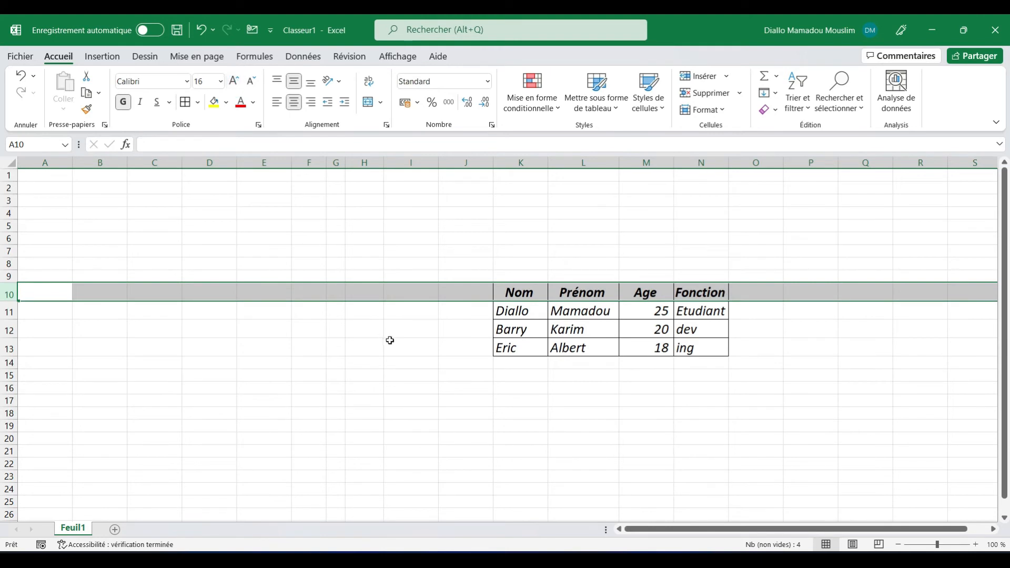
pyautogui.click(390, 340)
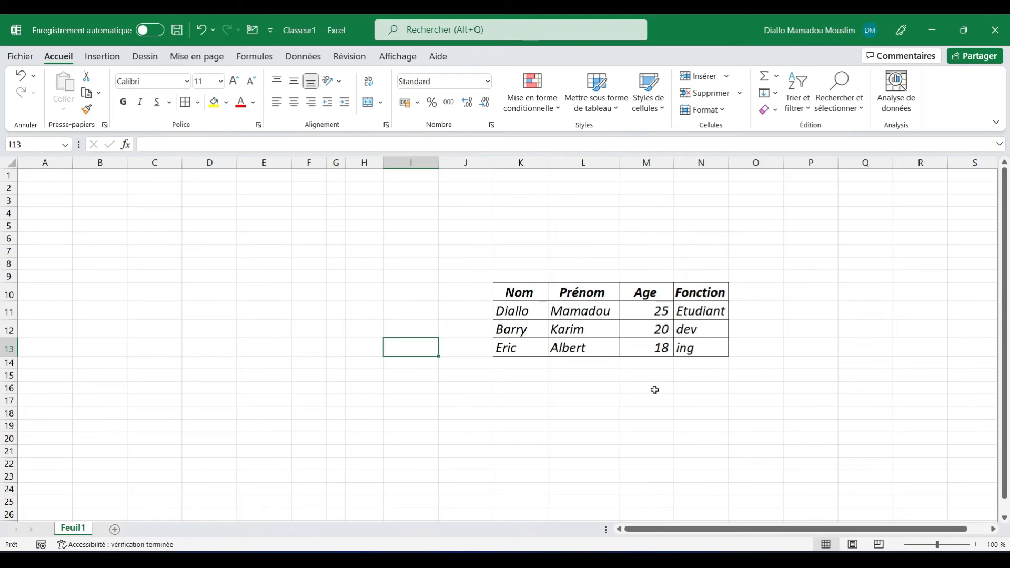
# Add the unit to the first age in M11 so the cell reads "25 ans".
pyautogui.doubleClick(664, 312)
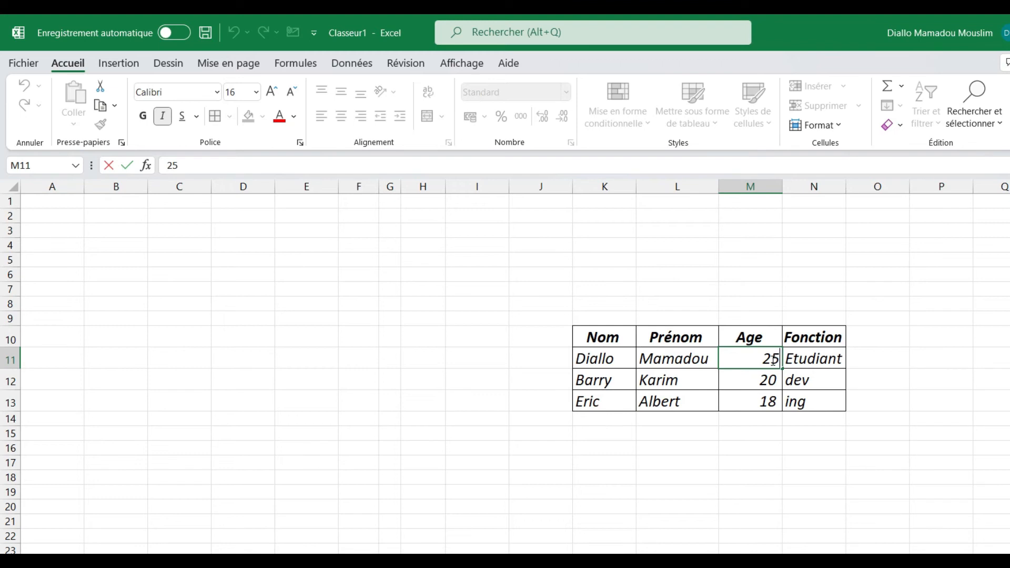
pyautogui.hotkey('ctrl', 'Return')
pyautogui.doubleClick(772, 360)
pyautogui.write('ans')
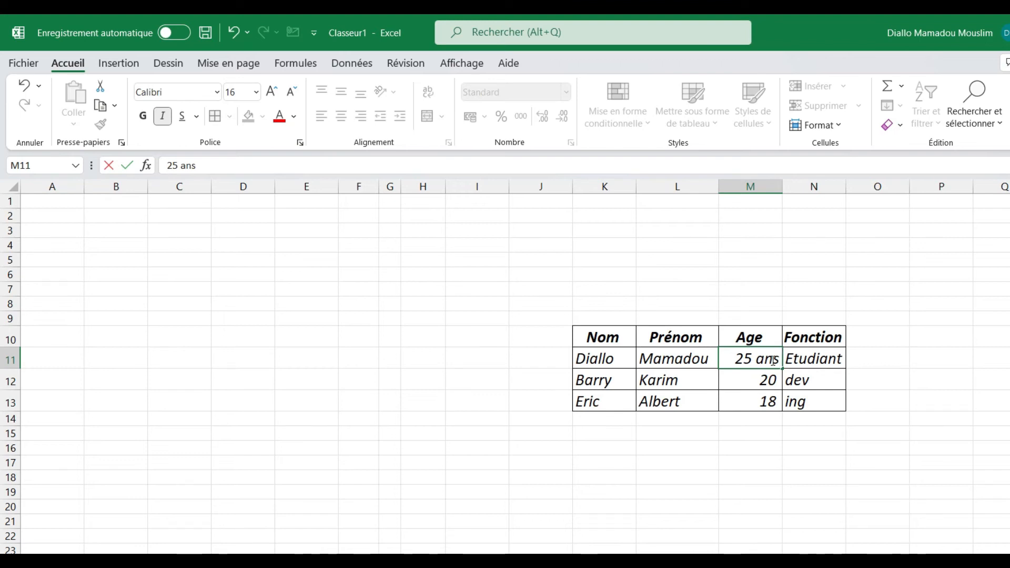
# Copy "ans" from M11 and append it to the age in M12 so it reads "20 ans".
pyautogui.hotkey('shift', 'Left')
pyautogui.hotkey('shift', 'Left')
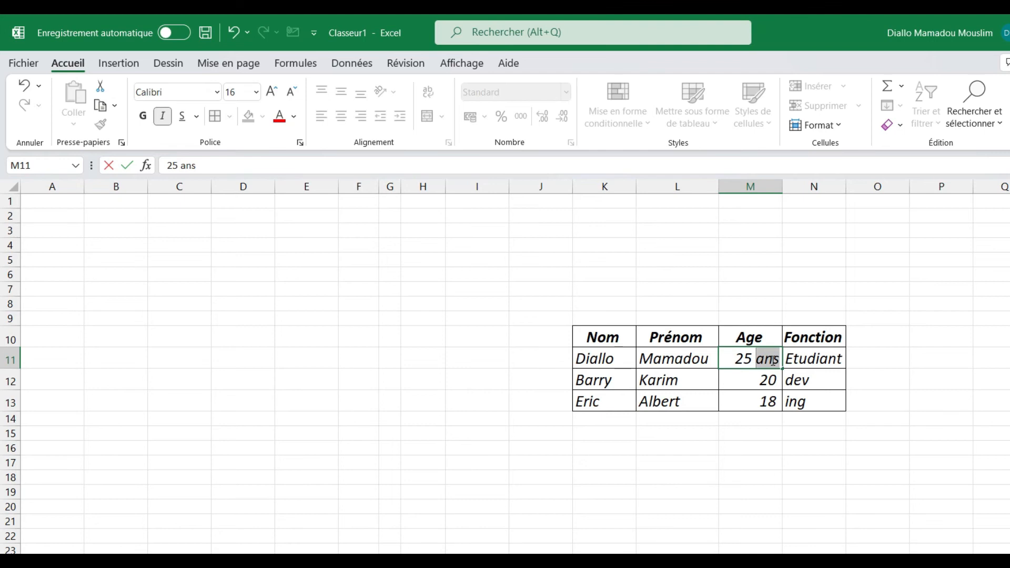
pyautogui.hotkey('ctrl', 'c')
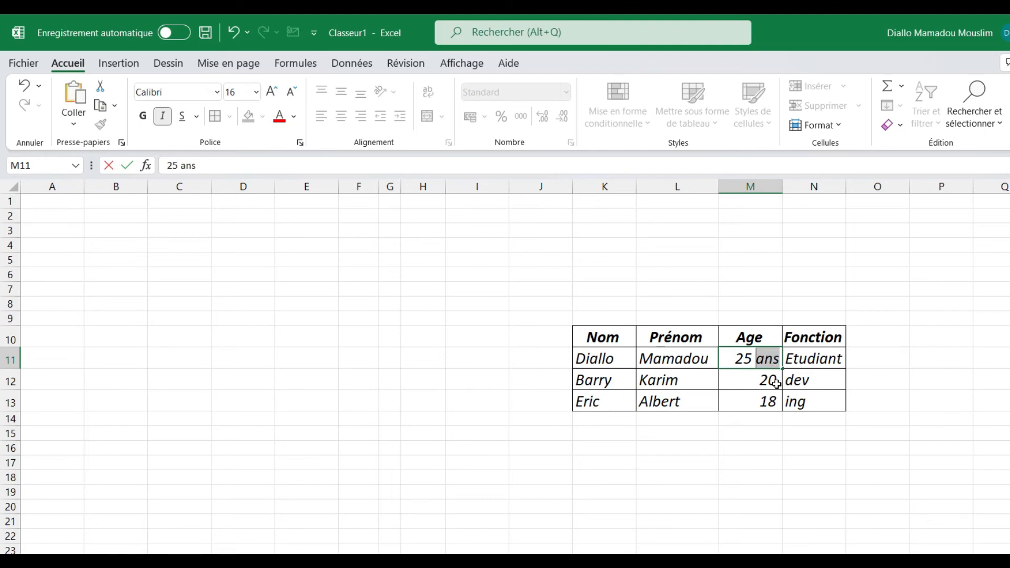
pyautogui.click(776, 384)
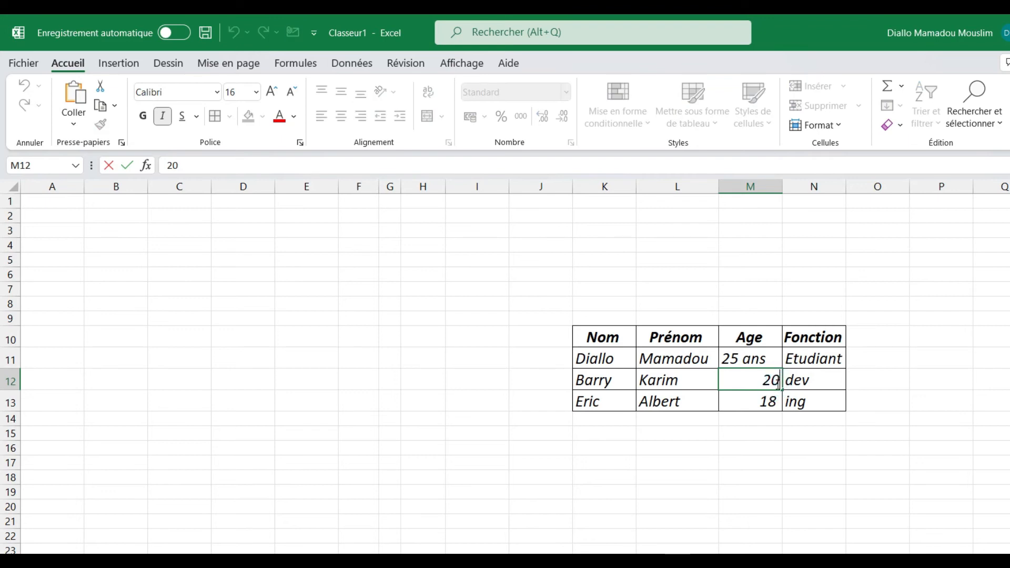
pyautogui.hotkey('ctrl', 'v')
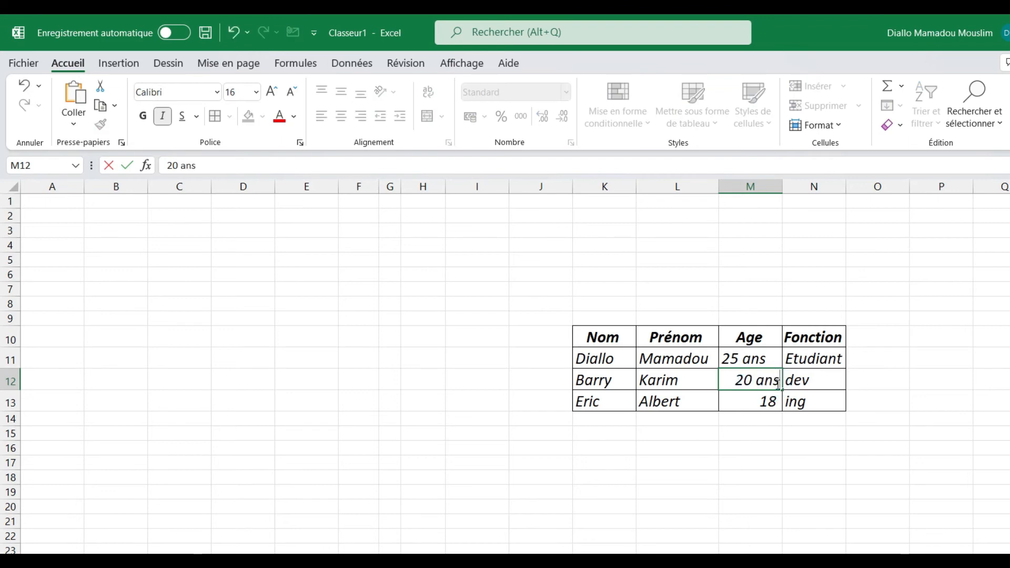
# Append "ans" to the age in M13 so it reads "18 ans" and center column M horizontally.
pyautogui.click(775, 403)
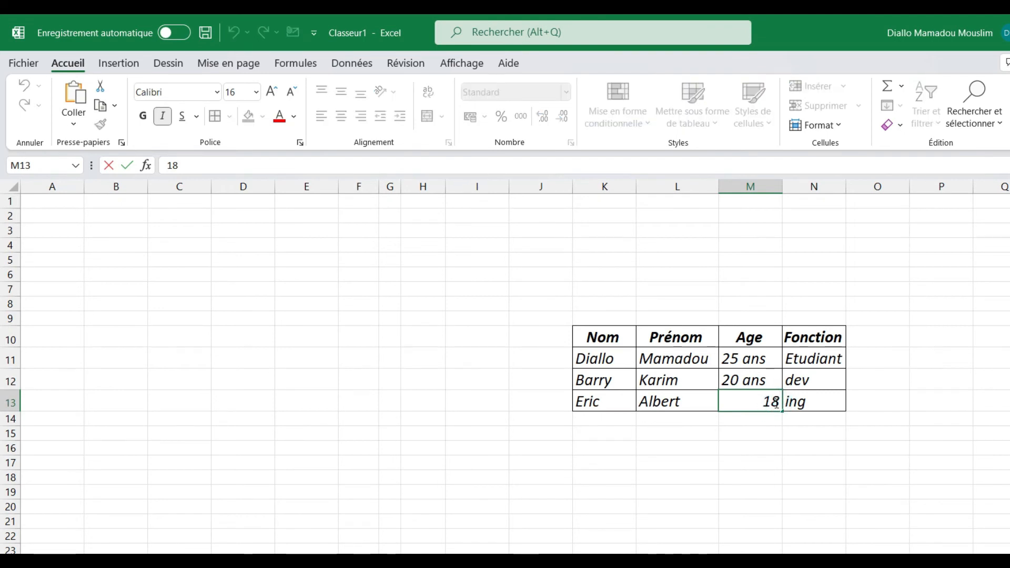
pyautogui.hotkey('ctrl', 'v')
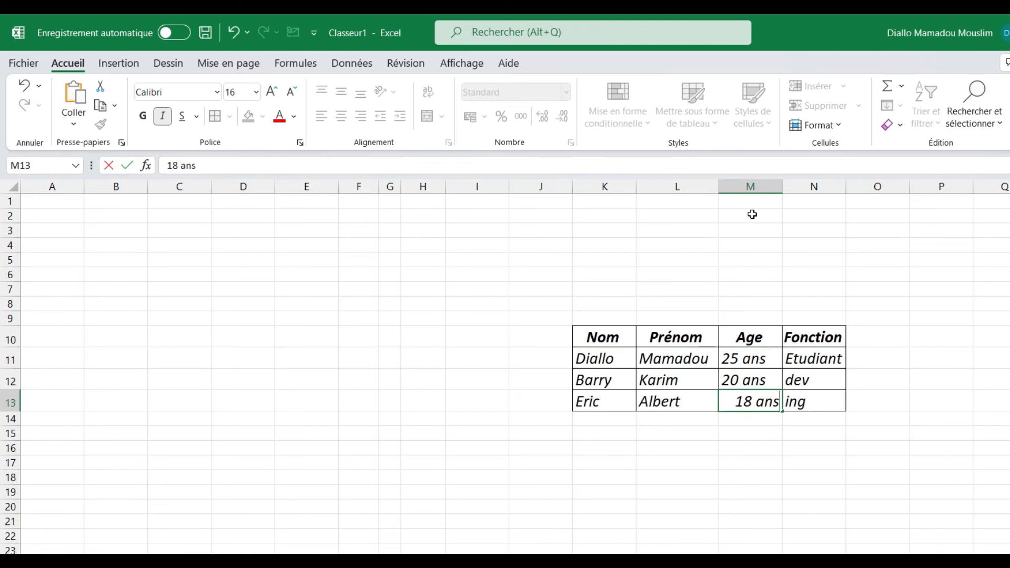
pyautogui.click(751, 182)
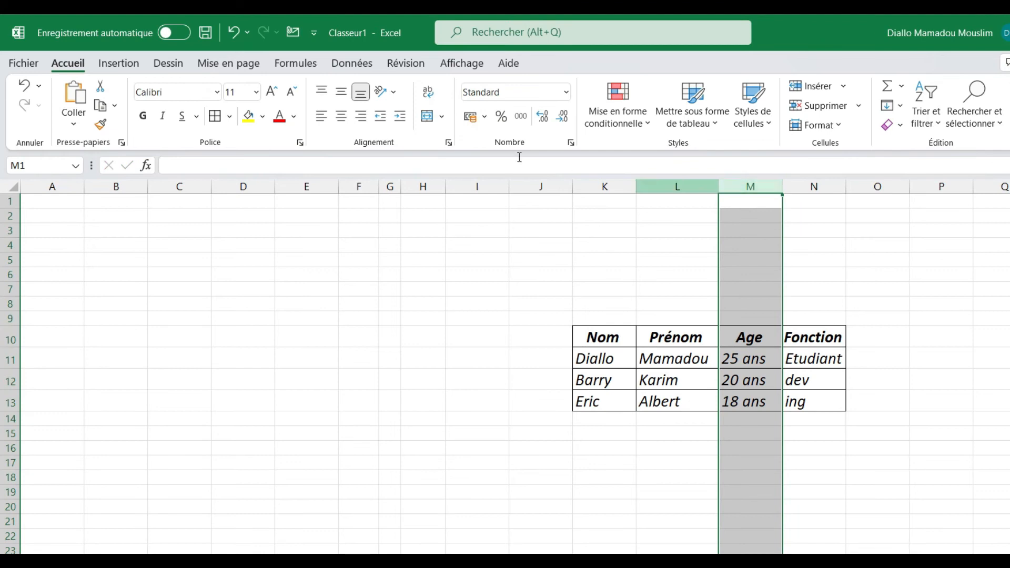
pyautogui.click(342, 118)
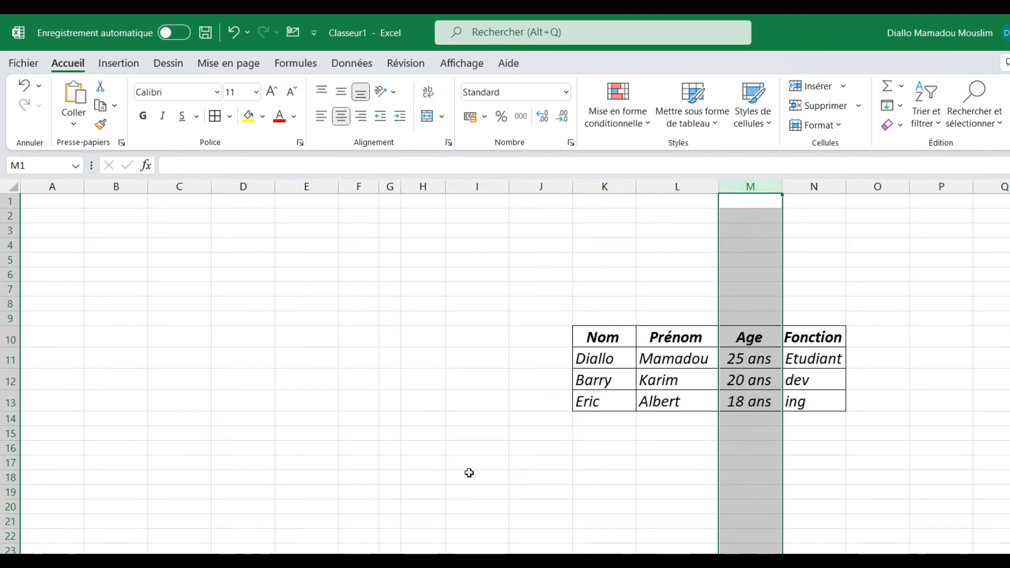
pyautogui.click(609, 459)
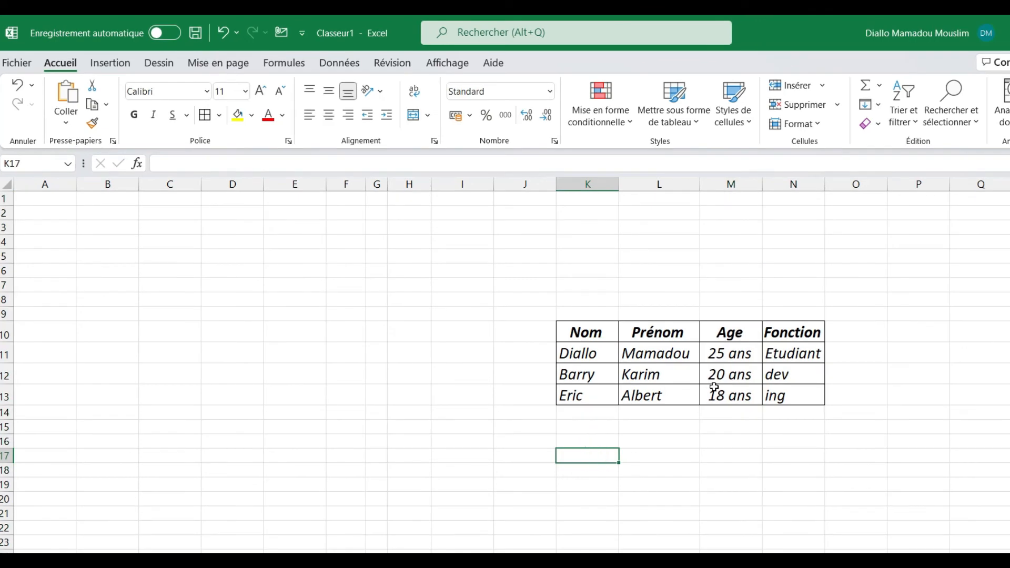
pyautogui.doubleClick(664, 354)
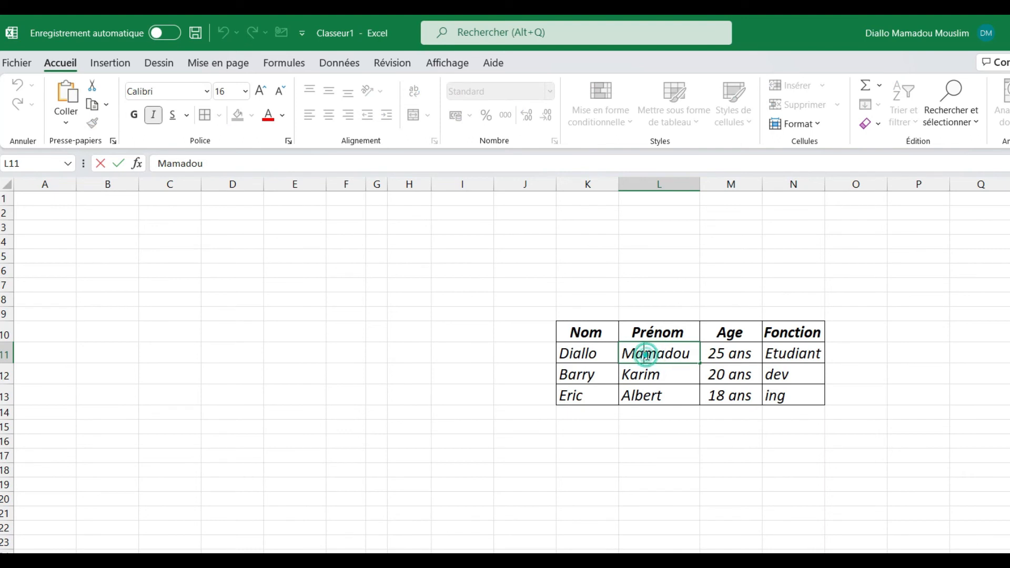
pyautogui.doubleClick(646, 353)
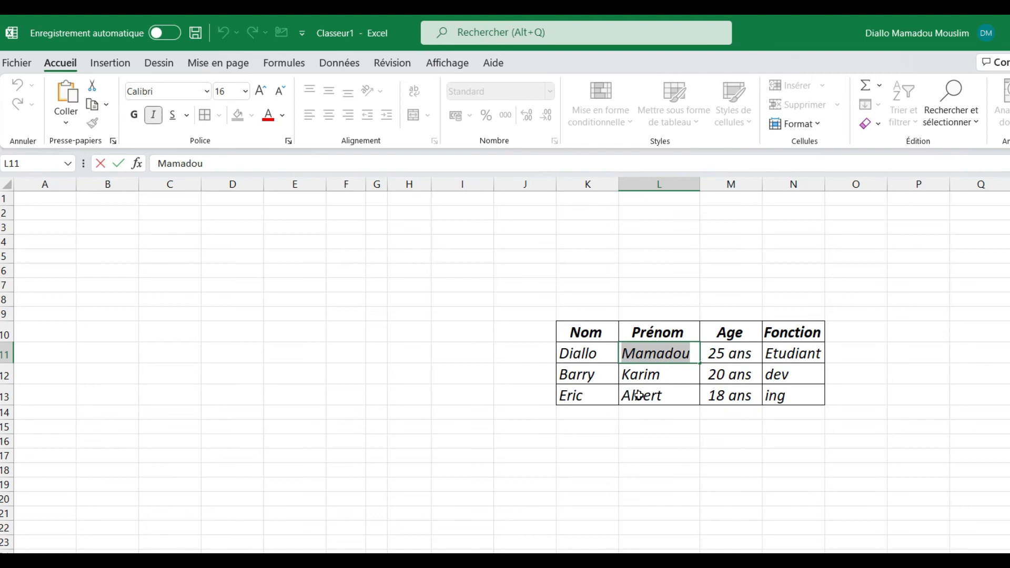
pyautogui.click(799, 397)
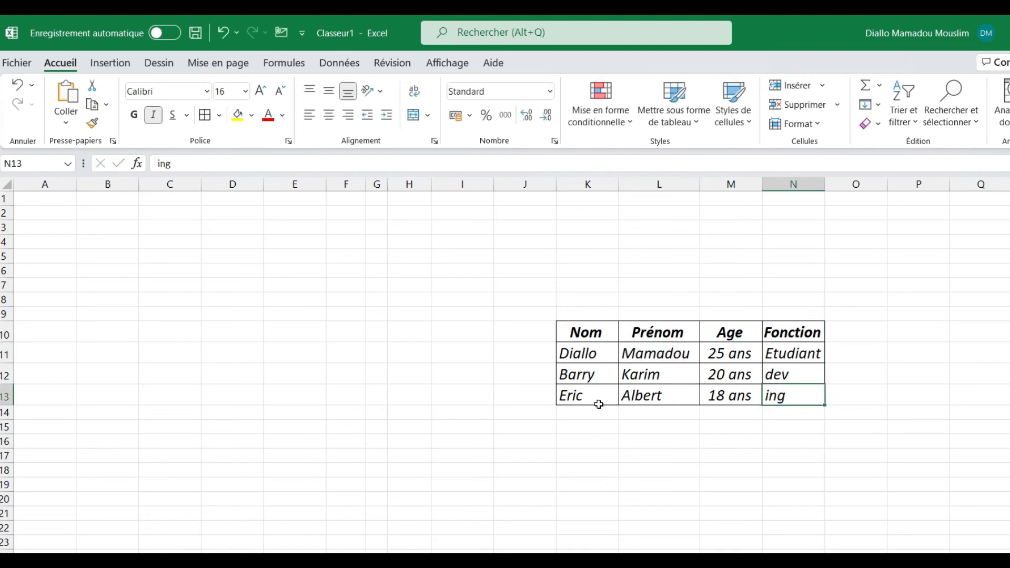
pyautogui.press('Down')
pyautogui.press('Left')
pyautogui.press('Left')
pyautogui.press('Left')
pyautogui.press('Down')
pyautogui.press('Down')
pyautogui.press('Down')
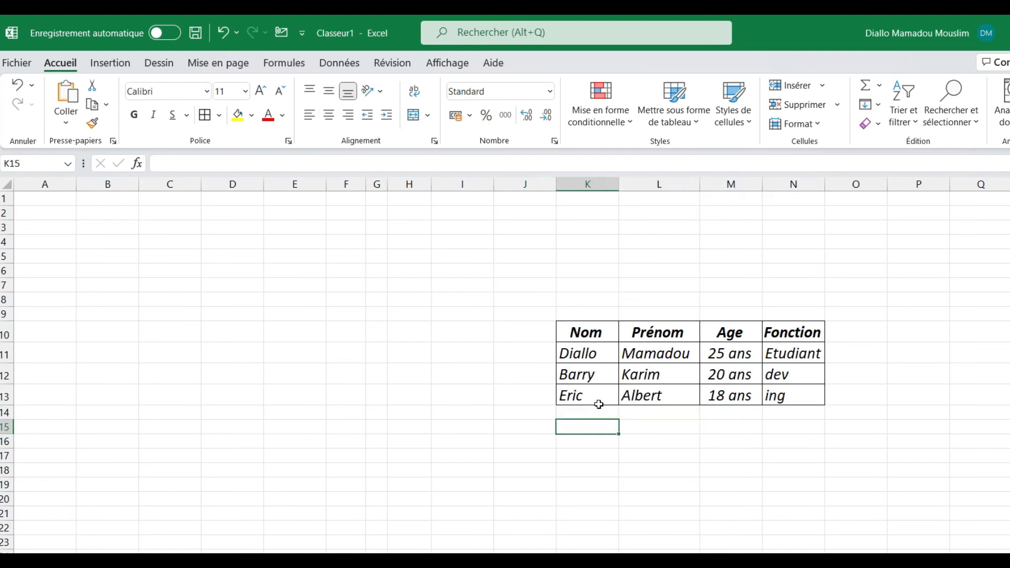
pyautogui.press('Down')
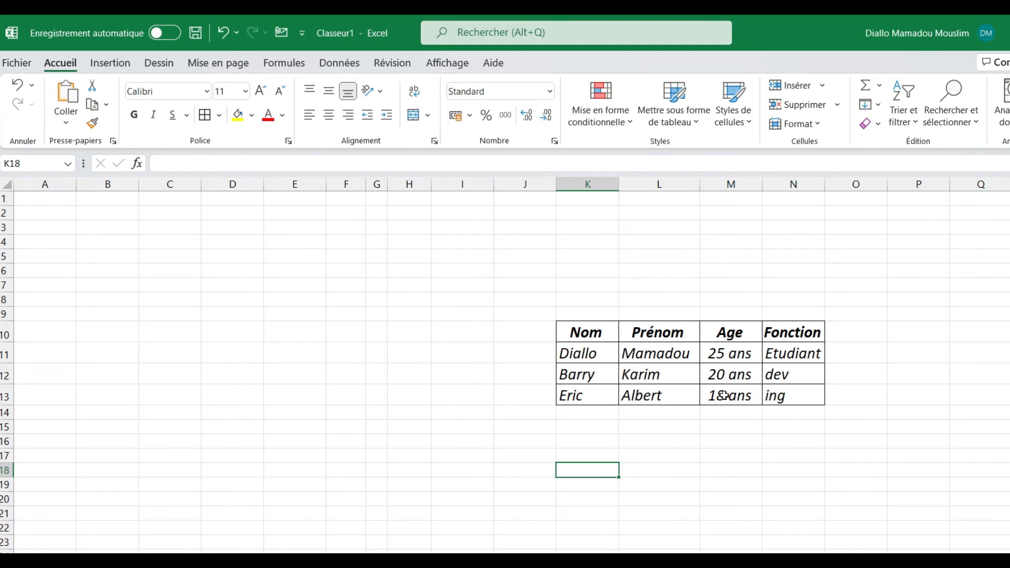
# Clear the function text "ing" from cell N13.
pyautogui.click(780, 396)
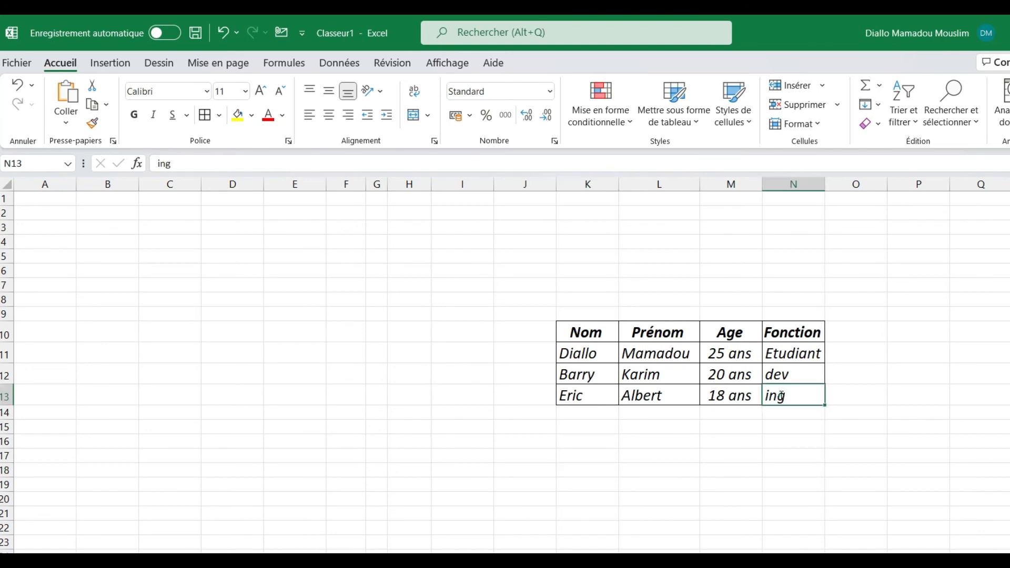
pyautogui.doubleClick(779, 395)
pyautogui.doubleClick(780, 395)
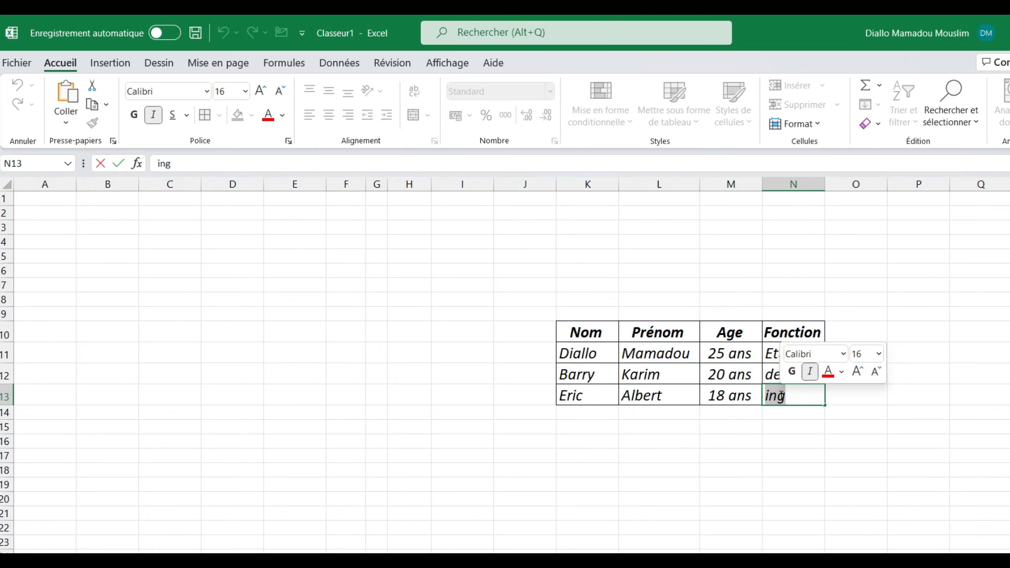
pyautogui.press('BackSpace')
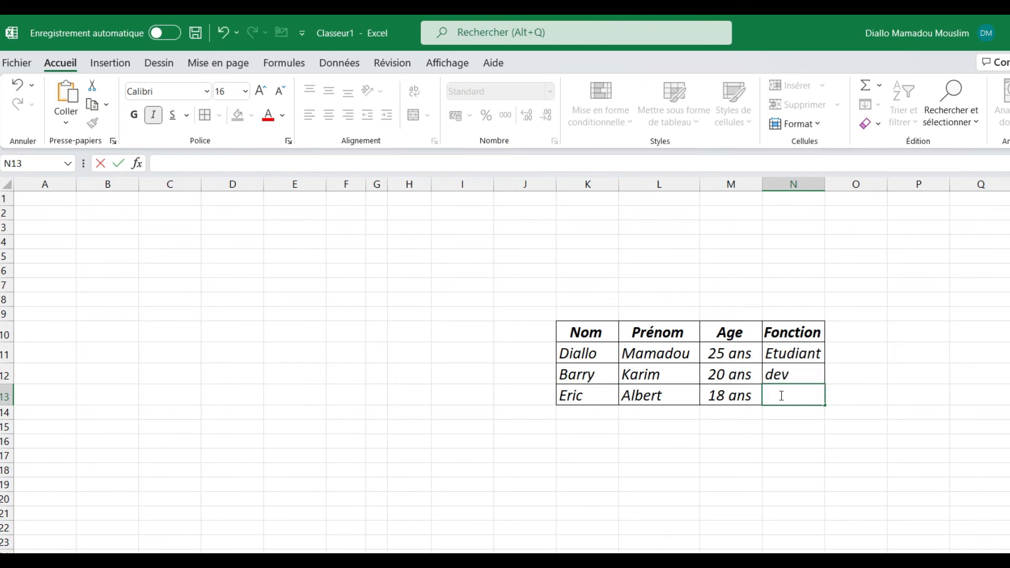
# Replace the function in N12 with "Developeur".
pyautogui.click(777, 375)
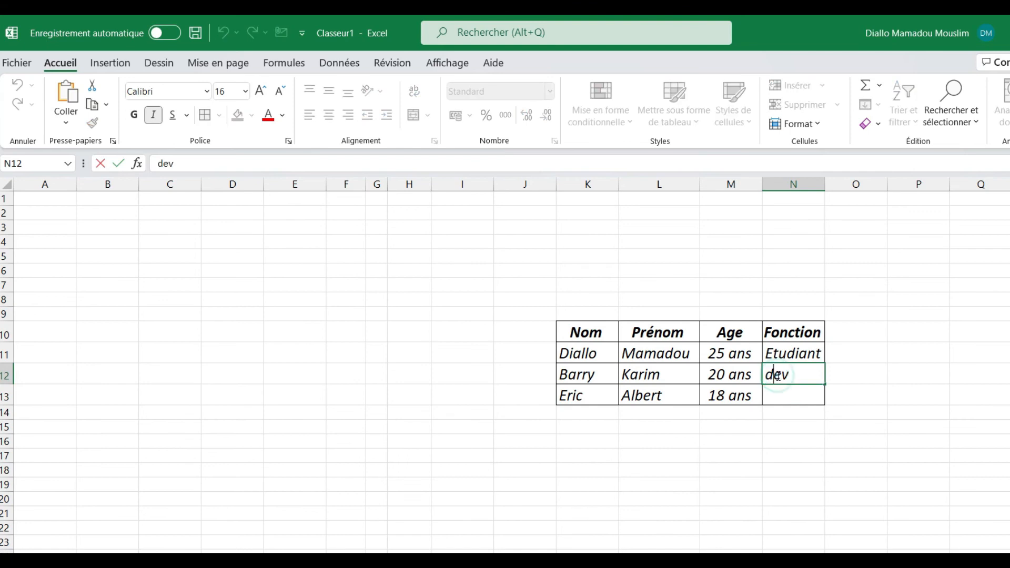
pyautogui.doubleClick(777, 375)
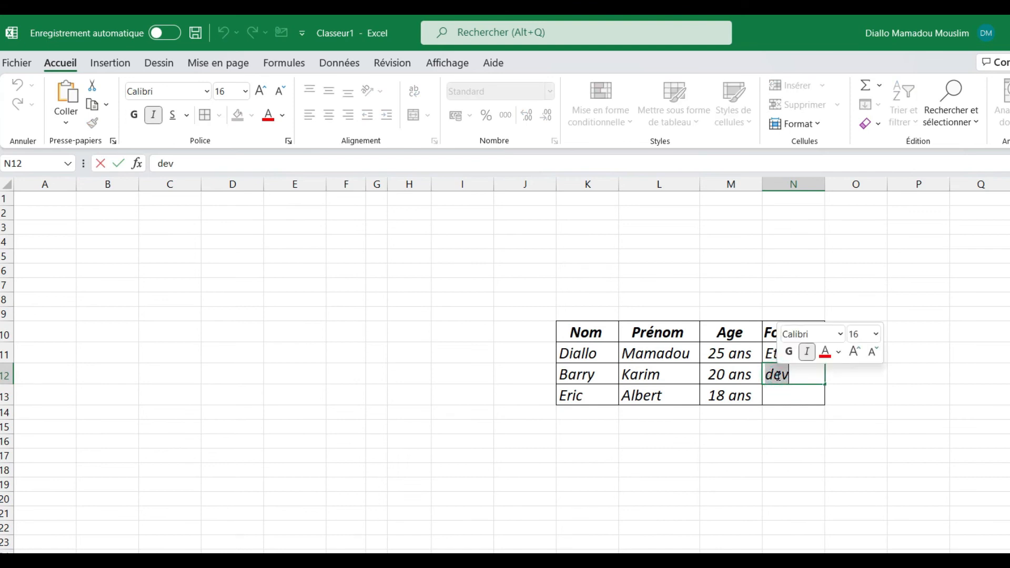
pyautogui.press('BackSpace')
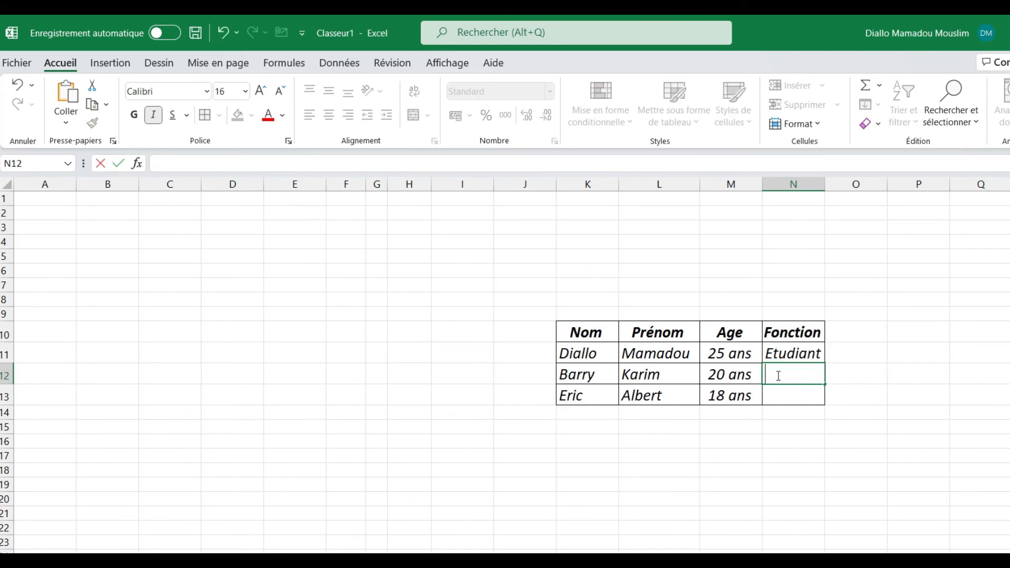
pyautogui.write('Developperi')
pyautogui.press('BackSpace')
pyautogui.press('BackSpace')
pyautogui.press('BackSpace')
pyautogui.press('BackSpace')
pyautogui.write('eur')
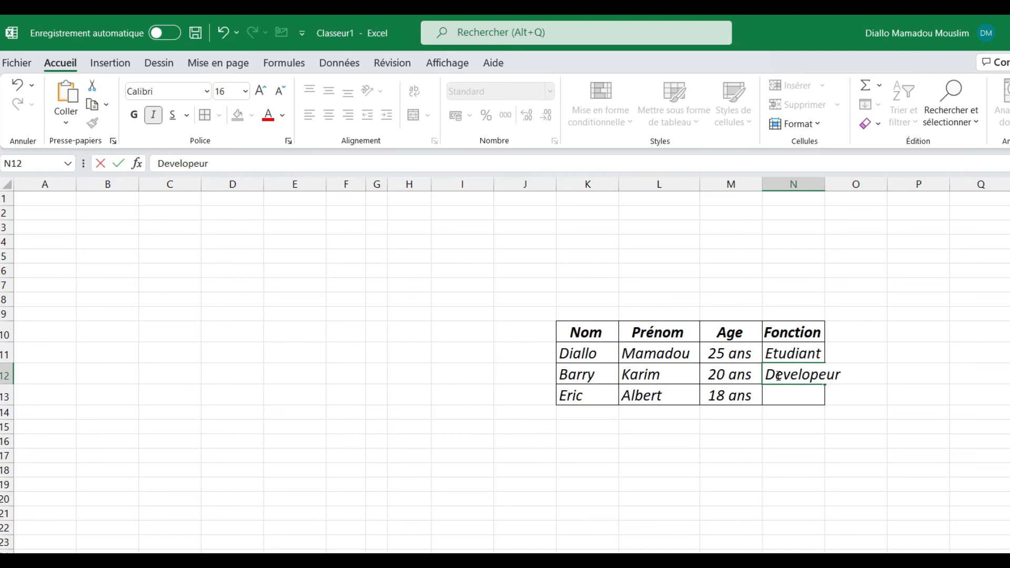
# Enter "Ingénieur" as the function in N13 and autofit the width of column N to its contents.
pyautogui.click(779, 394)
pyautogui.write('Ingénieur')
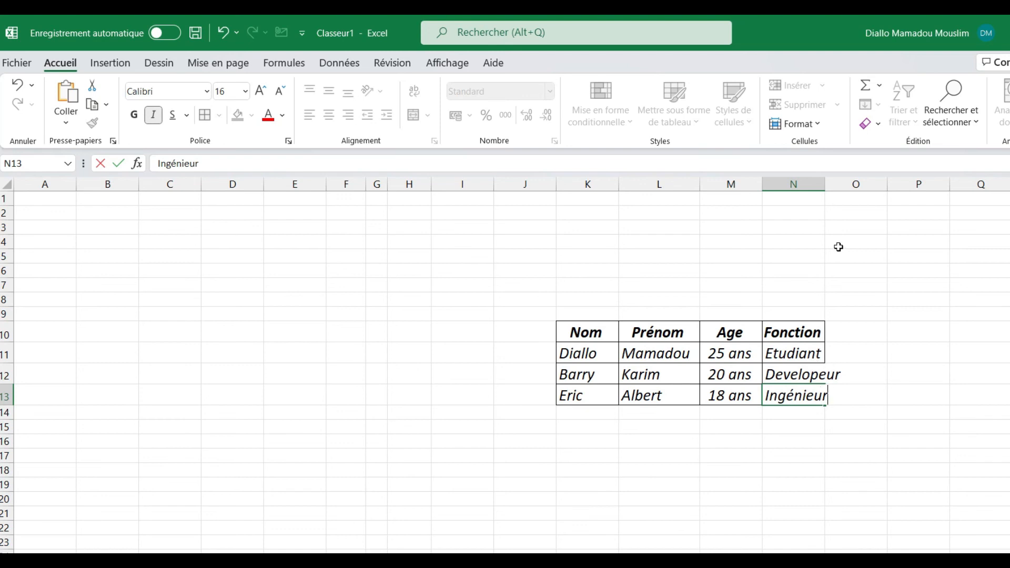
pyautogui.click(824, 182)
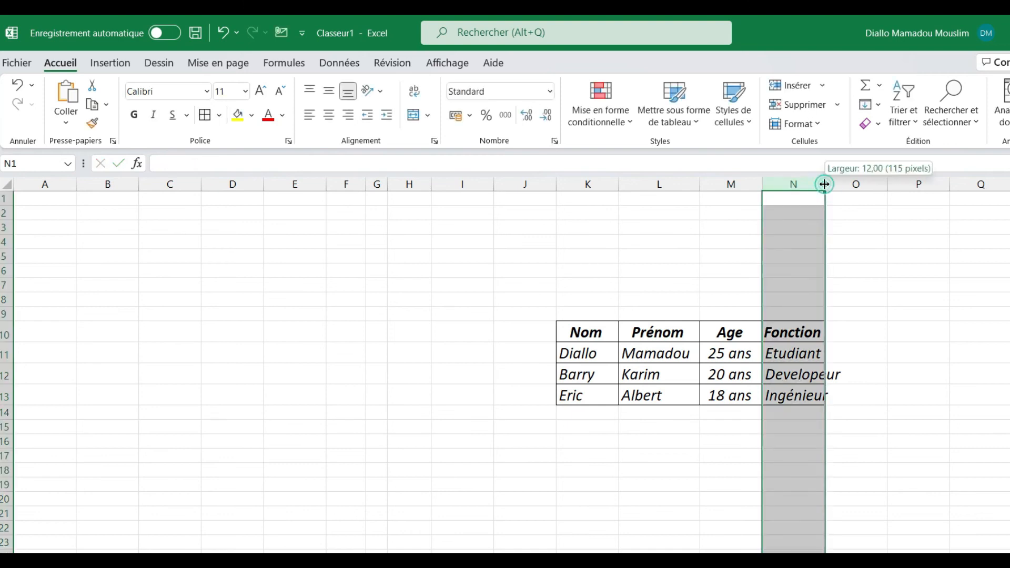
pyautogui.doubleClick(824, 182)
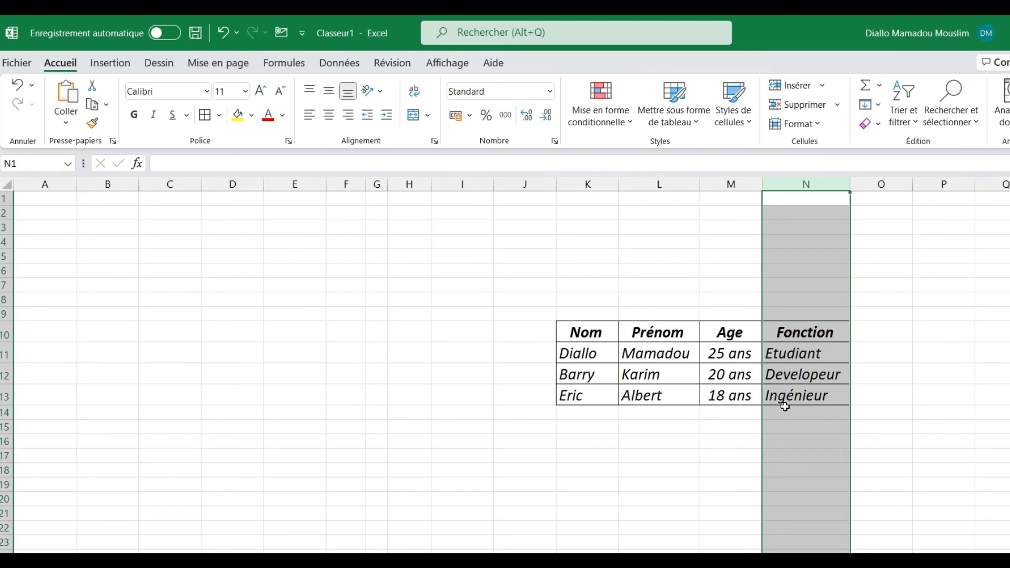
# Delete the contents of the whole table K10:N13 and undo the deletion.
pyautogui.click(565, 331)
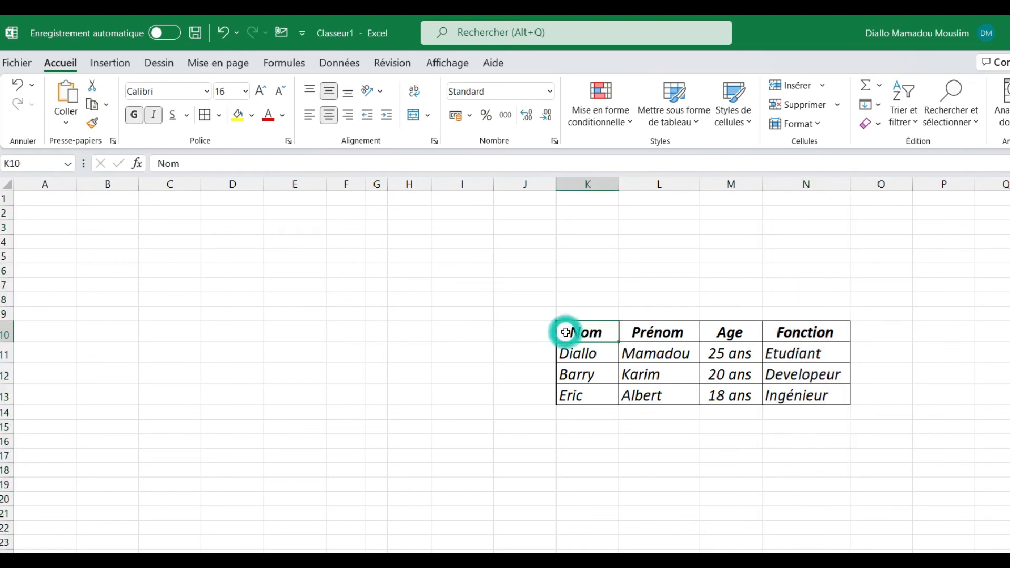
pyautogui.hotkey('shift', 'Right')
pyautogui.hotkey('shift', 'Right')
pyautogui.hotkey('shift', 'Right')
pyautogui.hotkey('shift', 'Down')
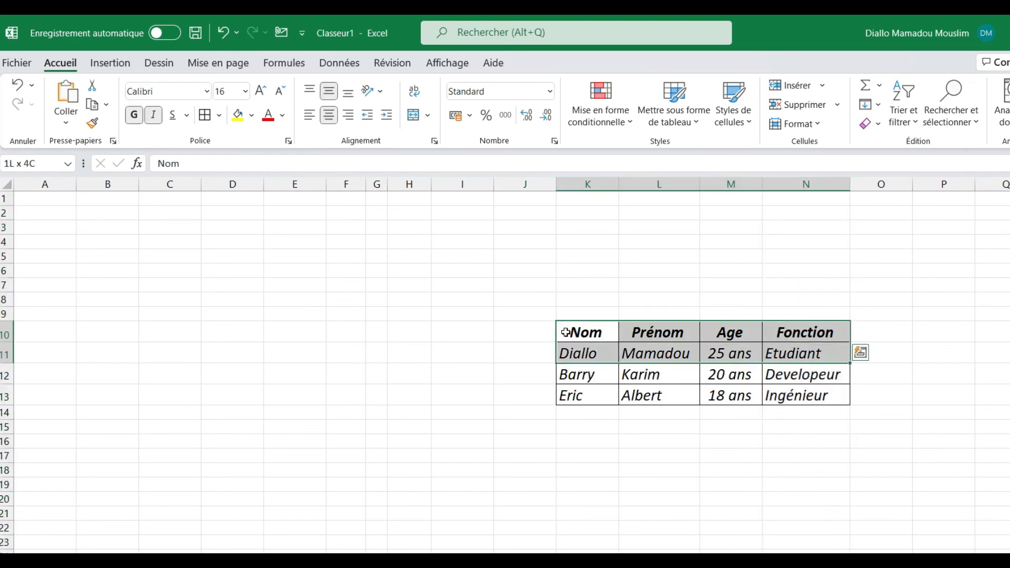
pyautogui.hotkey('shift', 'Down')
pyautogui.hotkey('shift', 'Down')
pyautogui.press('Delete')
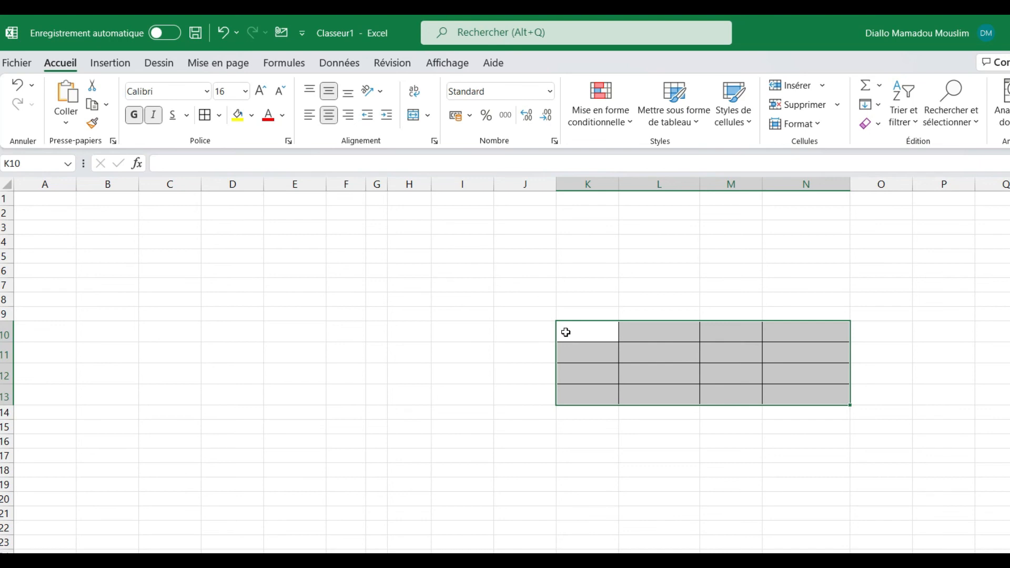
pyautogui.hotkey('ctrl', 'z')
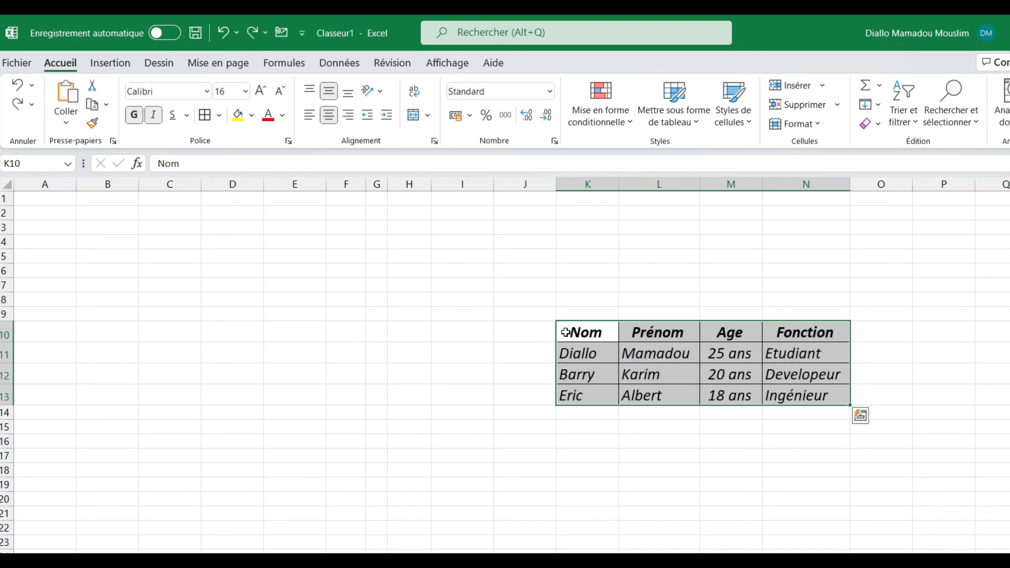
# Erase the header in K10 and undo the erasure.
pyautogui.press('BackSpace')
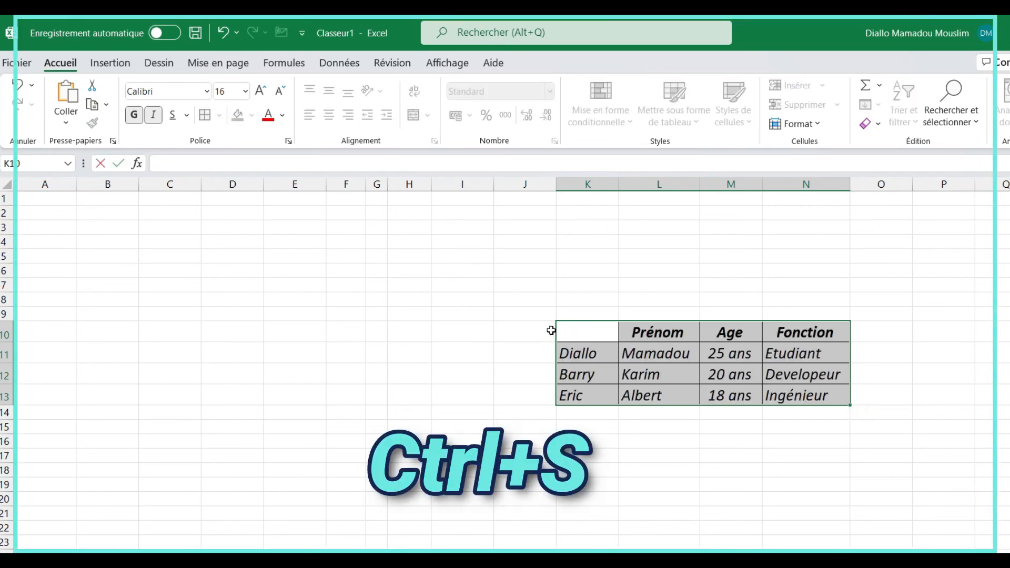
pyautogui.hotkey('ctrl', 'z')
pyautogui.click(551, 330)
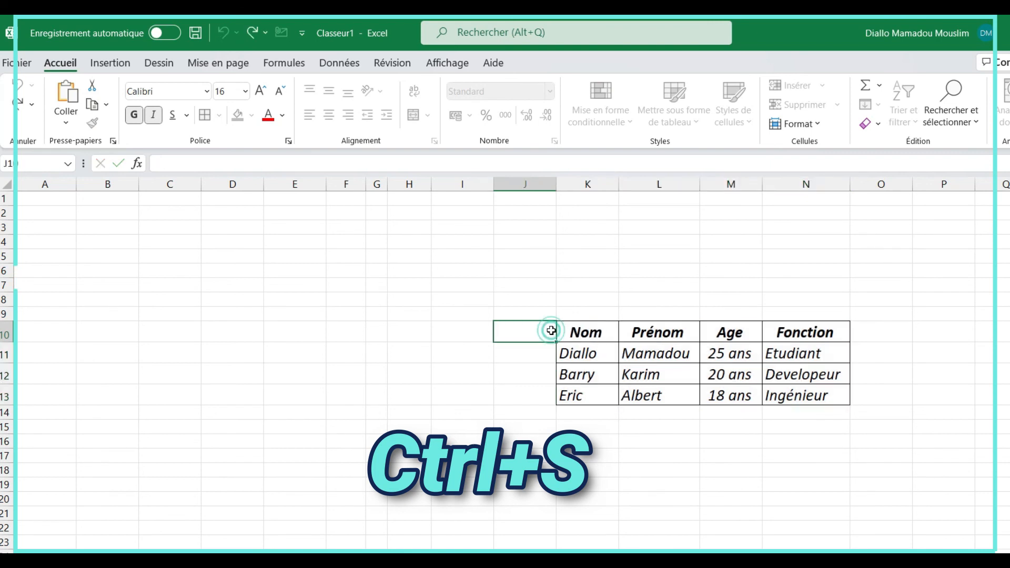
# Select the whole table K10:N13 again, erase the text of its first cell and restore it.
pyautogui.click(566, 328)
pyautogui.hotkey('shift', 'Right')
pyautogui.hotkey('shift', 'Right')
pyautogui.hotkey('shift', 'Right')
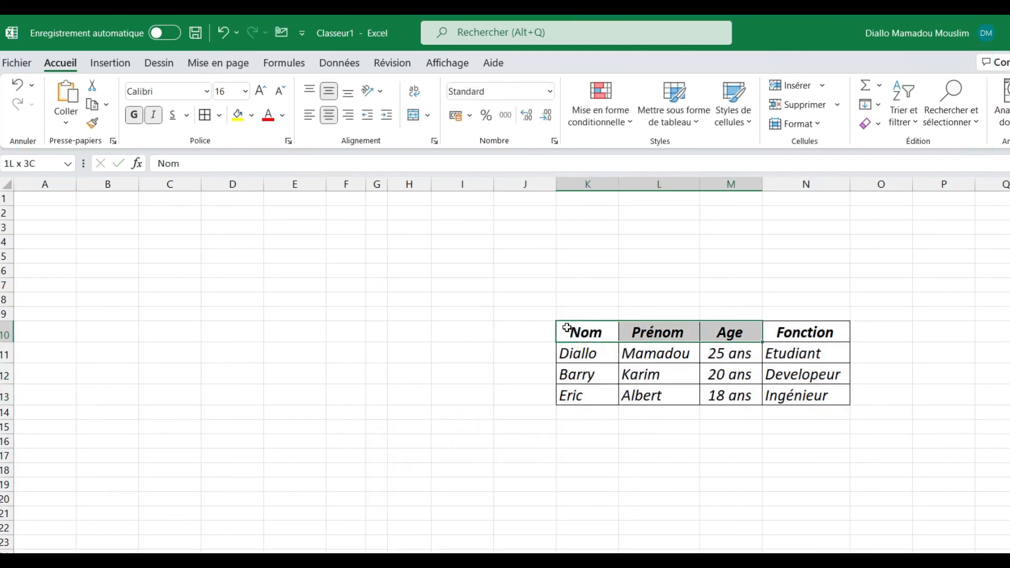
pyautogui.hotkey('shift', 'Down')
pyautogui.hotkey('shift', 'Down')
pyautogui.hotkey('shift', 'Down')
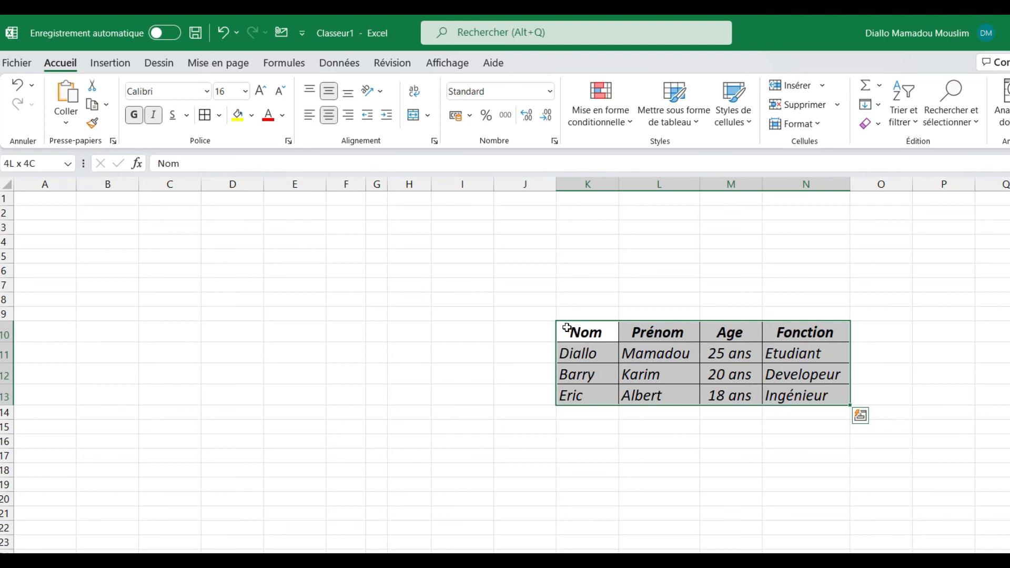
pyautogui.press('BackSpace')
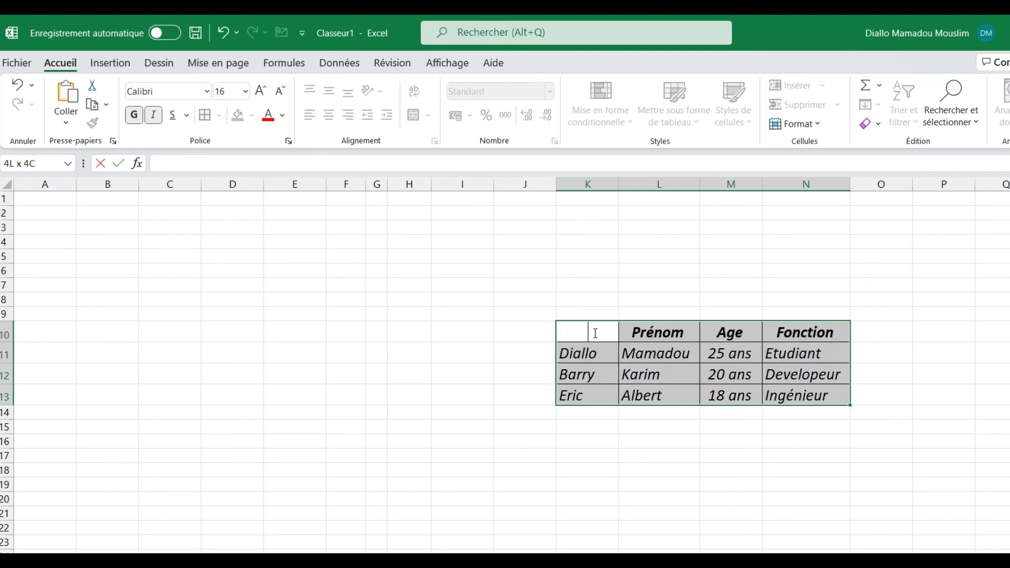
pyautogui.press('Escape')
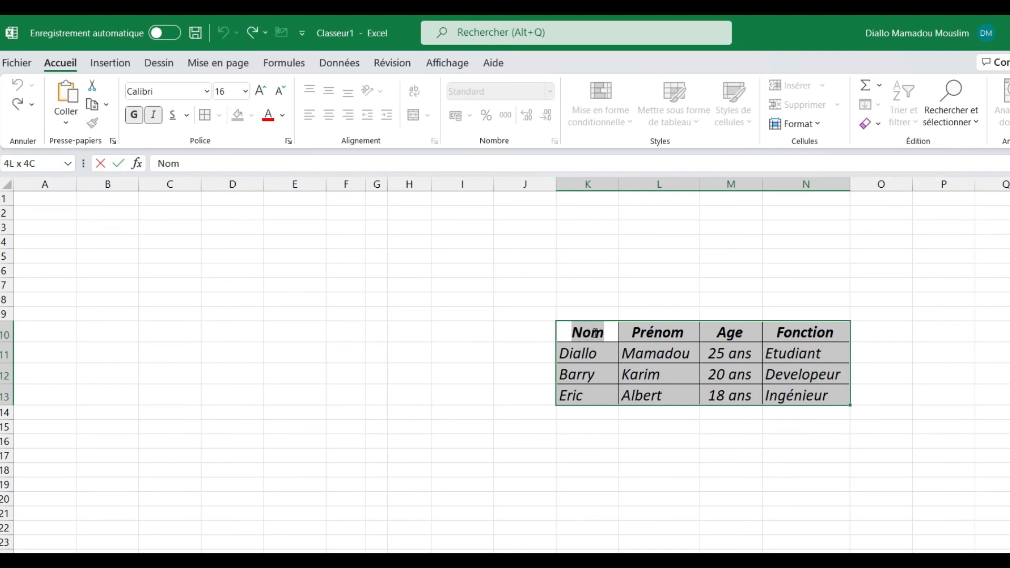
pyautogui.click(286, 353)
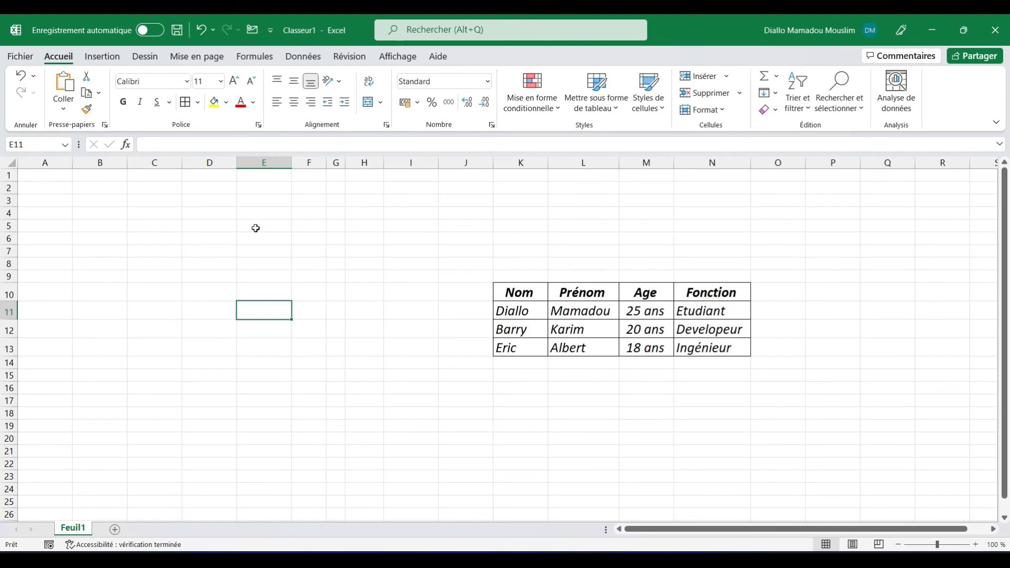
# Hide the sheet's gridlines and zoom in on the table at 177%.
pyautogui.click(397, 57)
pyautogui.click(385, 103)
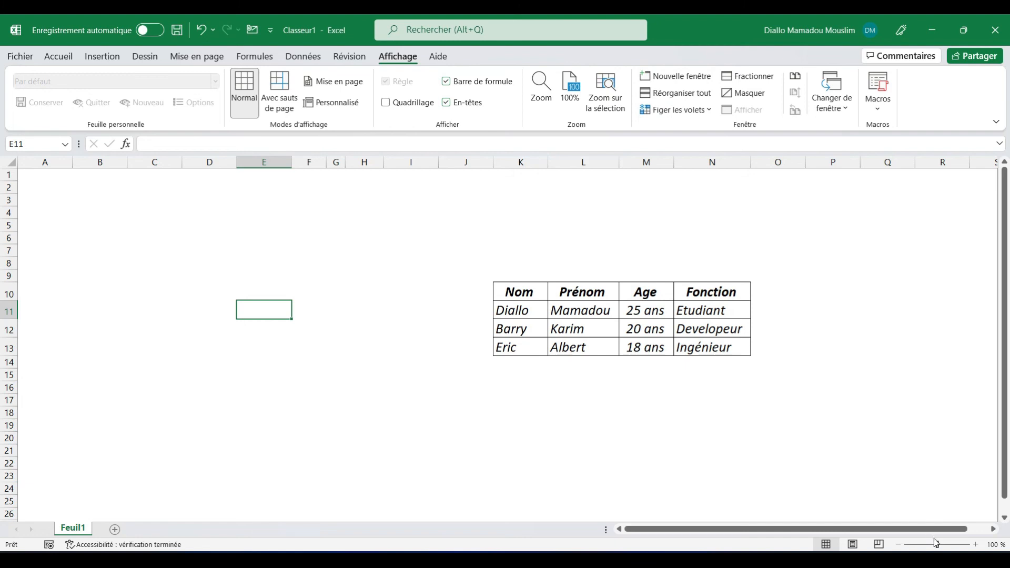
pyautogui.moveTo(938, 546); pyautogui.dragTo(942, 546)
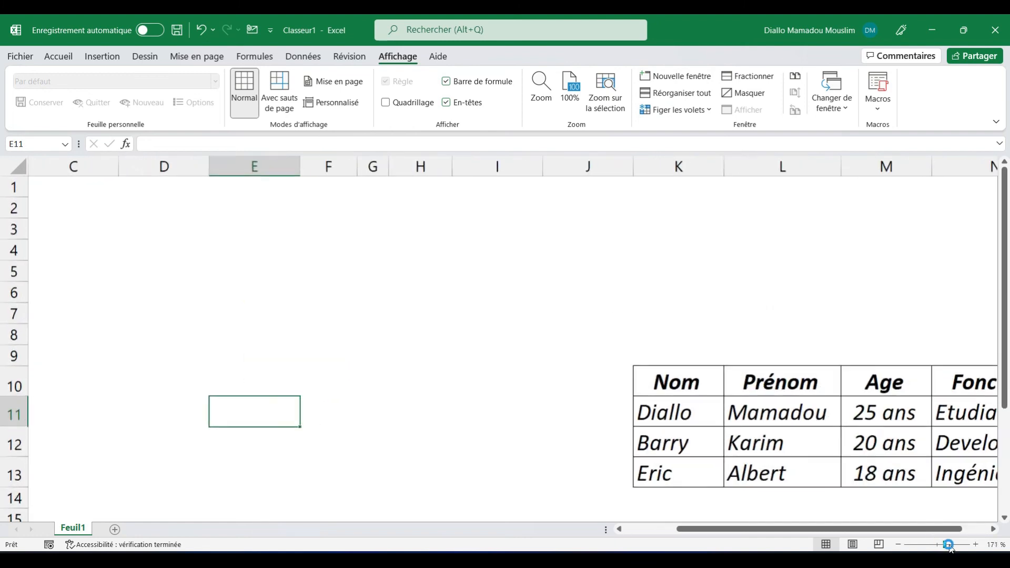
pyautogui.moveTo(858, 532); pyautogui.dragTo(885, 531)
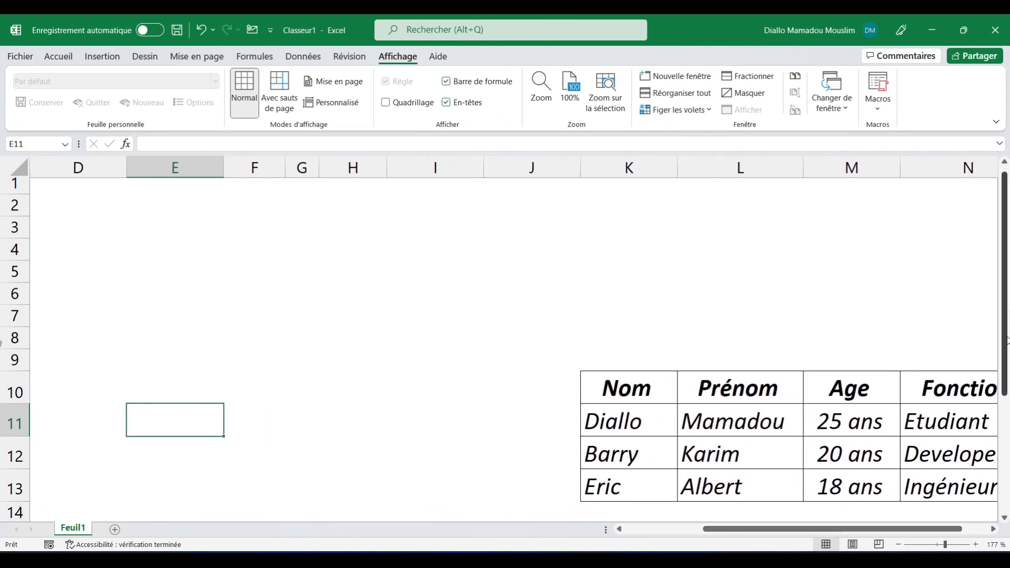
pyautogui.scroll(-2, 2, 394)
pyautogui.moveTo(907, 528); pyautogui.dragTo(934, 528)
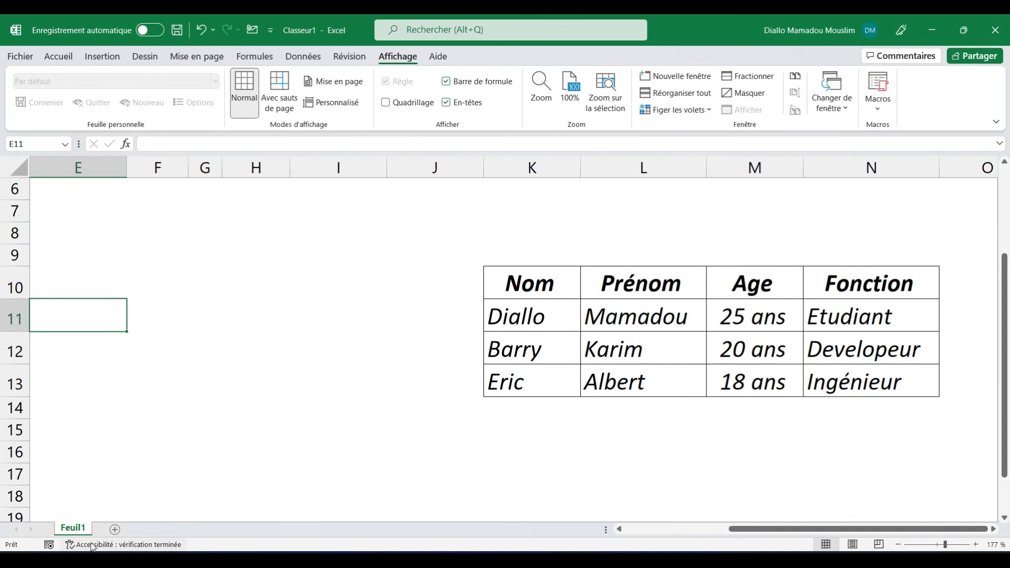
# Add a new worksheet to the workbook and return to Feuil1.
pyautogui.moveTo(105, 546)
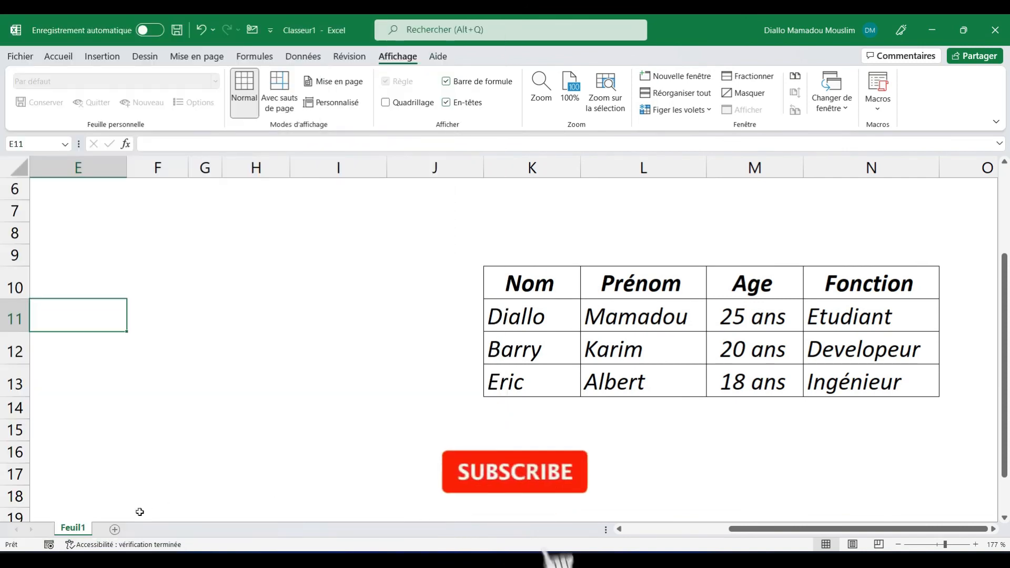
pyautogui.click(115, 530)
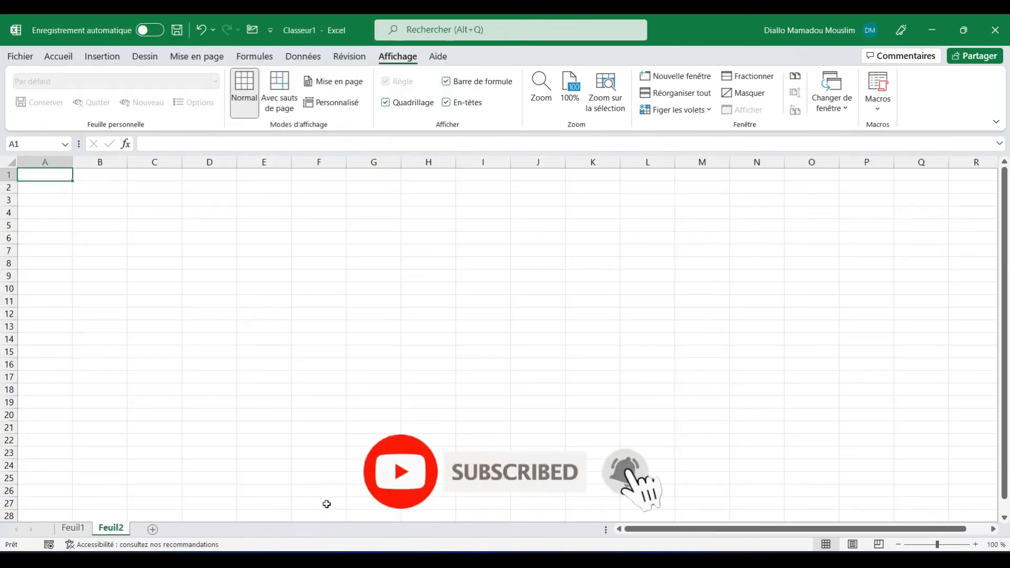
pyautogui.click(79, 528)
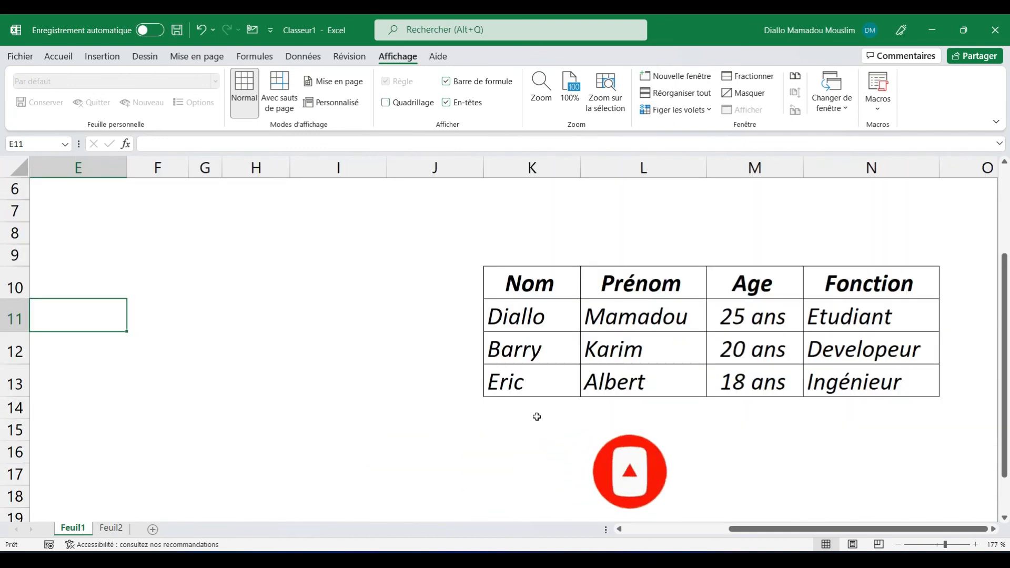